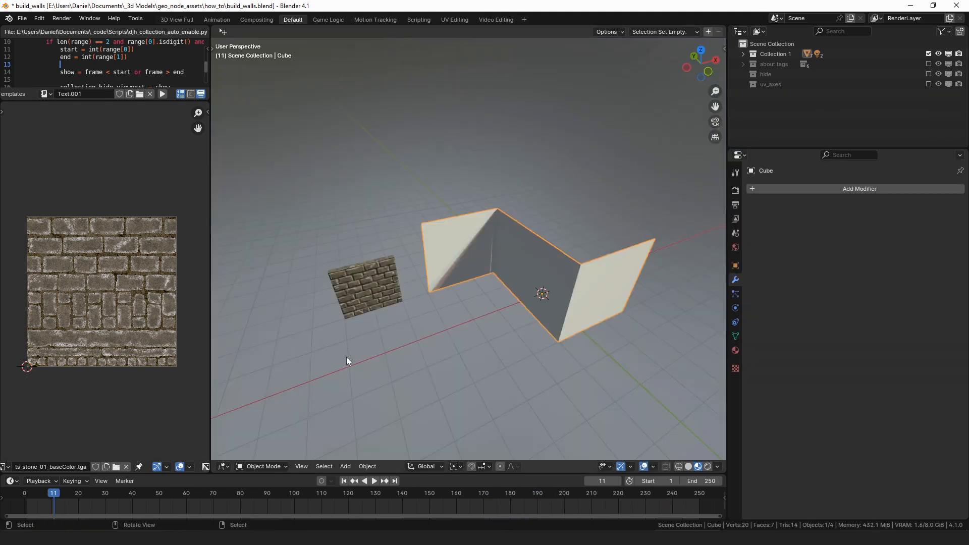
pyautogui.click(456, 357)
pyautogui.click(492, 270)
pyautogui.press('g')
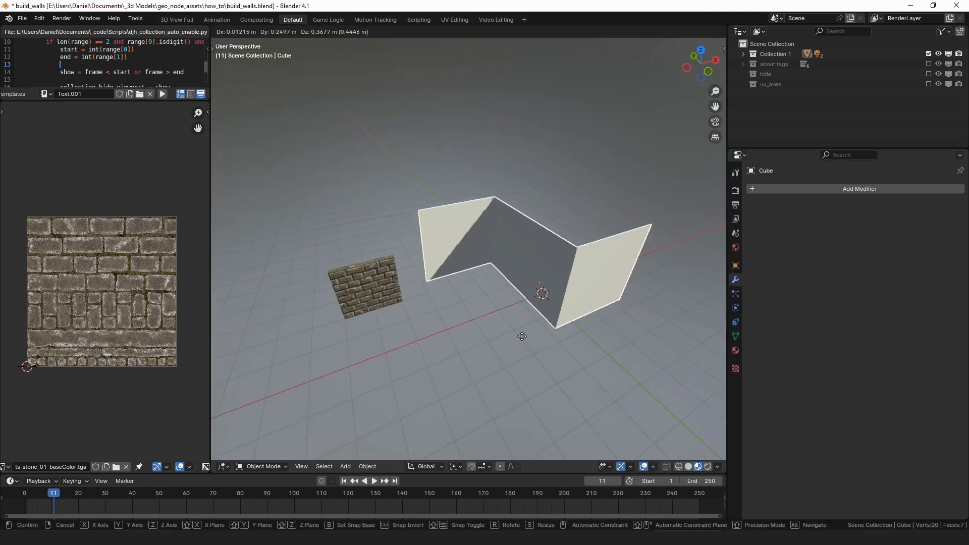
pyautogui.rightClick(452, 325)
pyautogui.click(359, 299)
pyautogui.press('g')
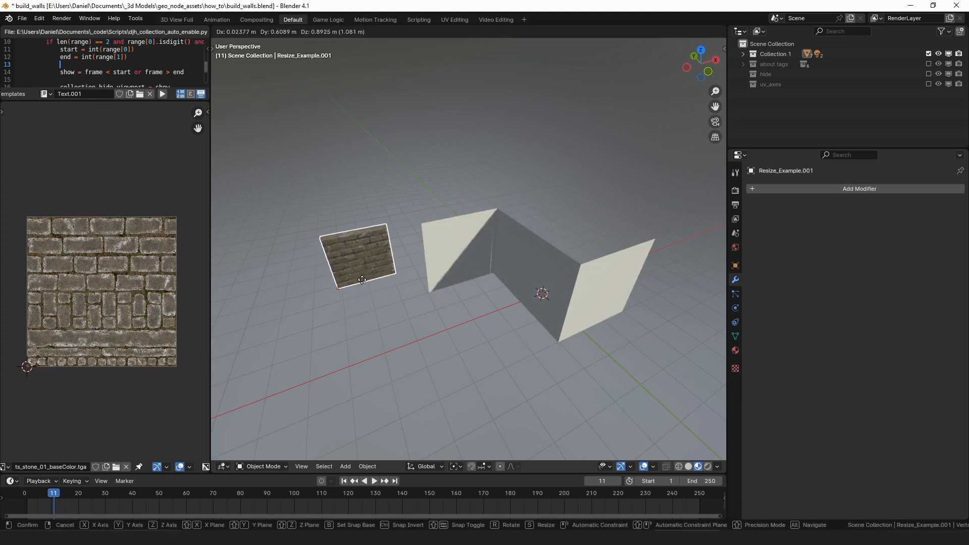
pyautogui.rightClick(503, 278)
pyautogui.click(534, 301)
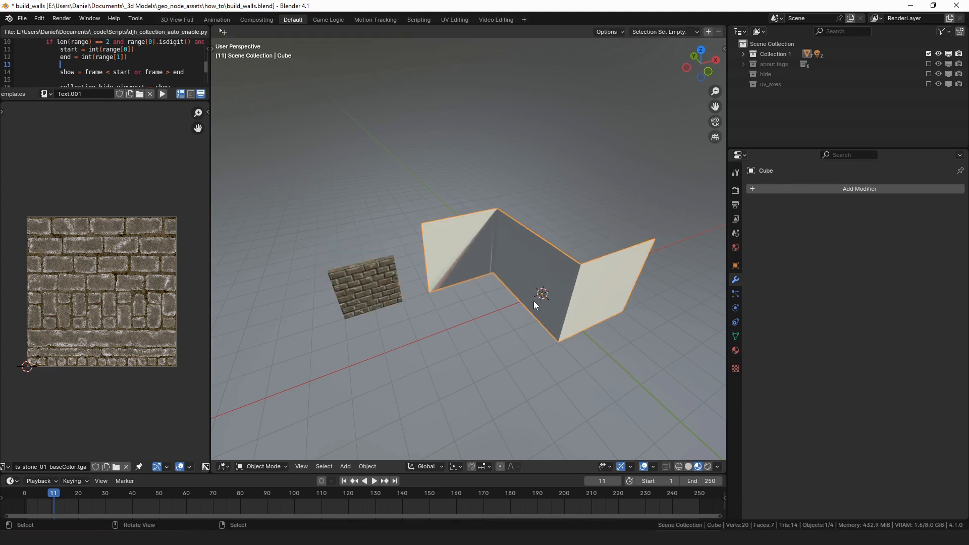
pyautogui.click(360, 282)
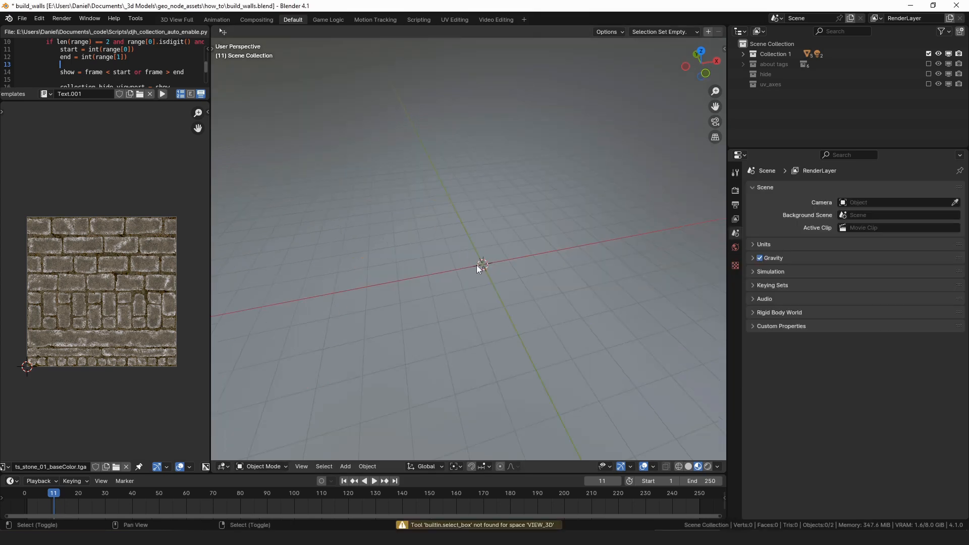
# - Add a cube and delete its top and bottom faces to leave four open walls
pyautogui.hotkey('shift', 'a')
pyautogui.write('cube')
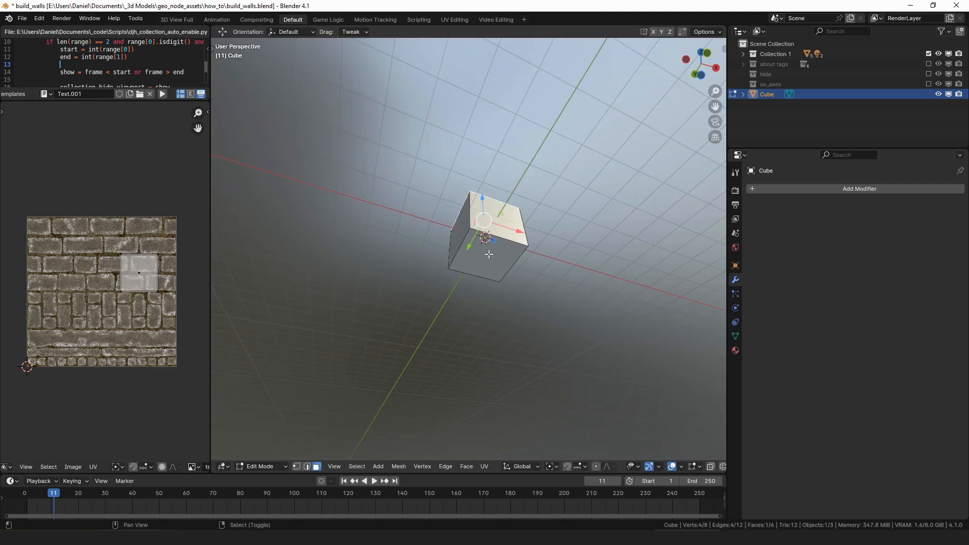
pyautogui.press('x')
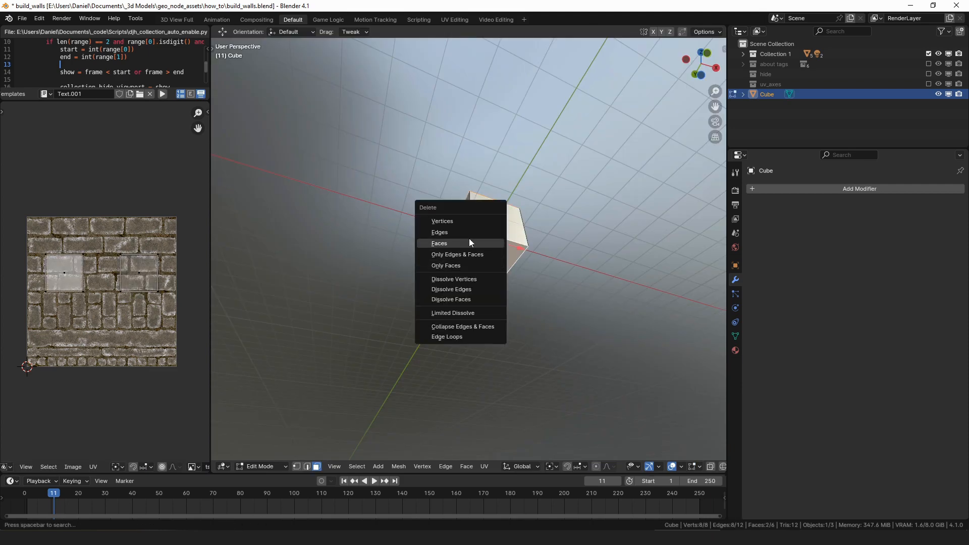
pyautogui.click(468, 238)
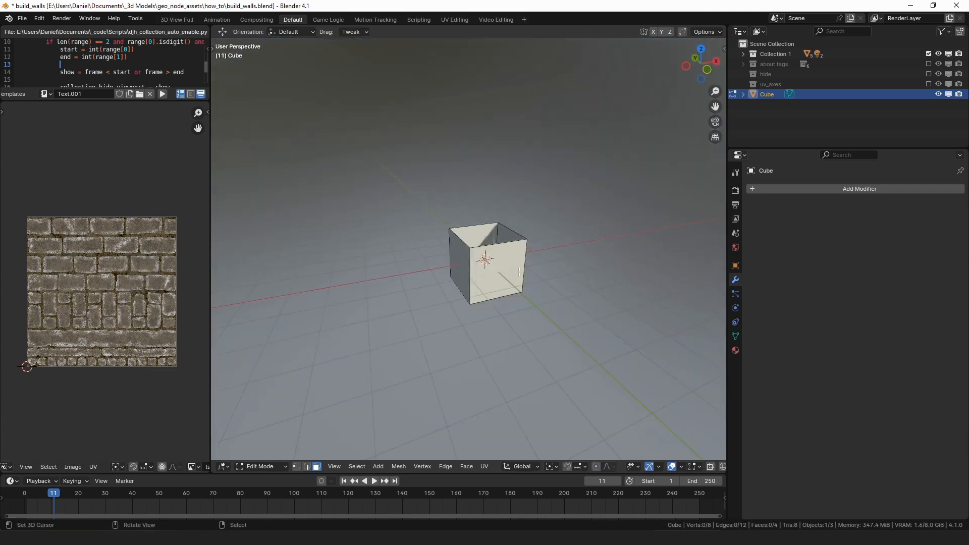
# - Add a plane and move it beside the open box to serve as the wall template
pyautogui.hotkey('shift', 'a')
pyautogui.write('pla')
pyautogui.press('Return')
pyautogui.press('g')
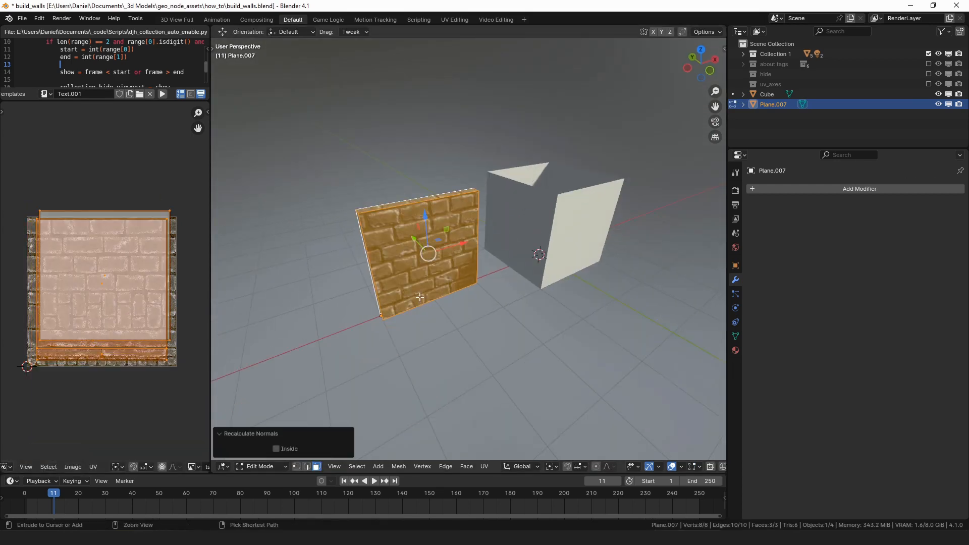
# - Return to object mode and apply the rotation of the brick-textured panel
pyautogui.press('Tab')
pyautogui.moveTo(467, 198); pyautogui.dragTo(523, 347, button='middle')
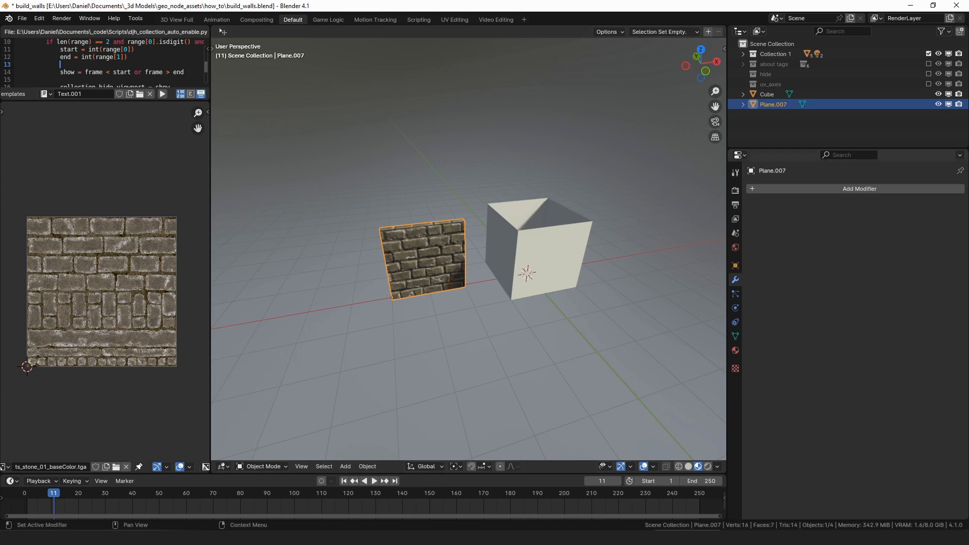
pyautogui.hotkey('ctrl', 'a')
pyautogui.click(414, 261)
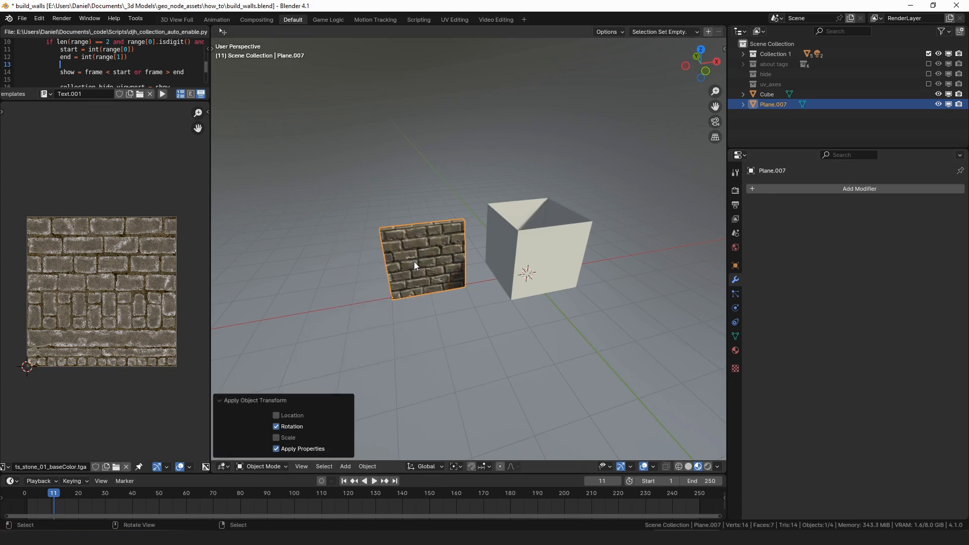
# - Annotate the brick panel's vertical and base directions, using arrows towards its lower-left origin in front view
pyautogui.click(396, 307)
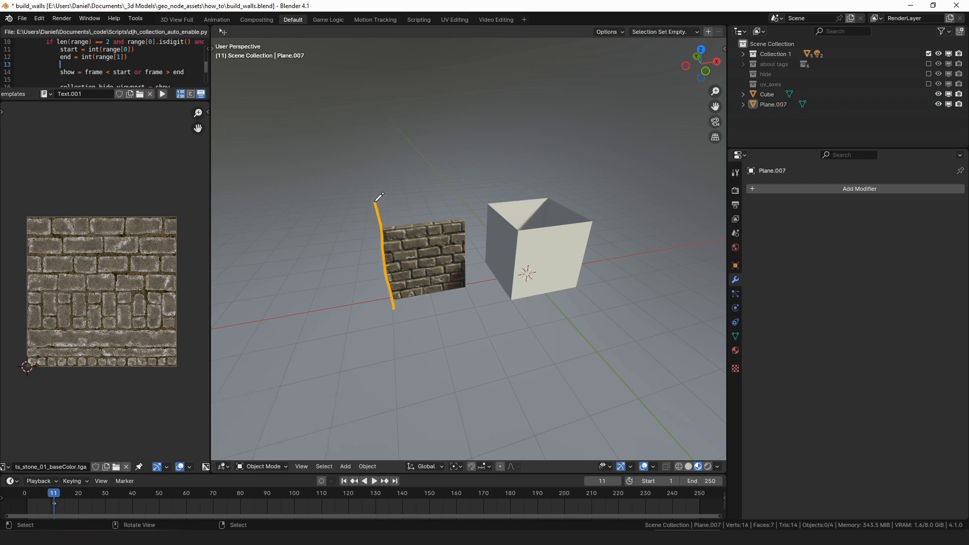
pyautogui.moveTo(384, 306); pyautogui.dragTo(527, 284)
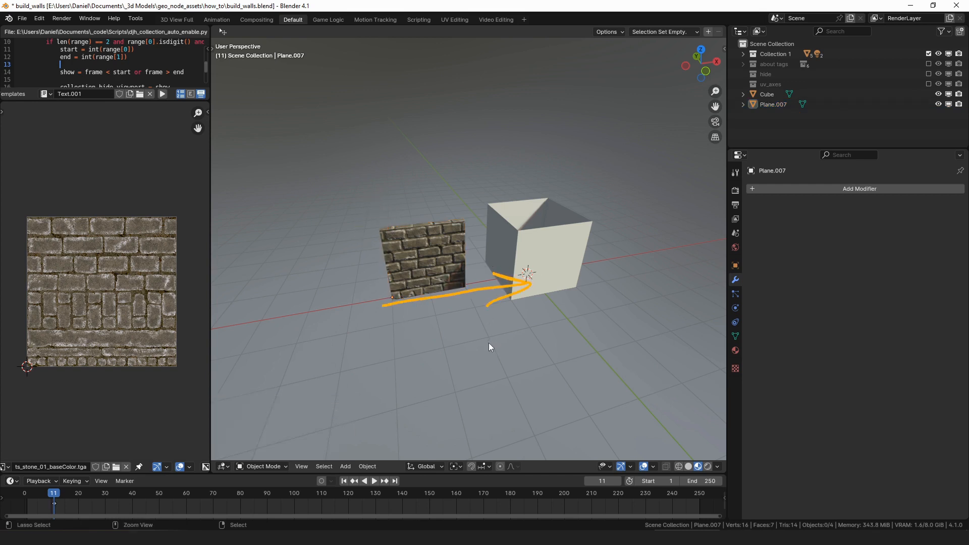
pyautogui.press('KP_1')
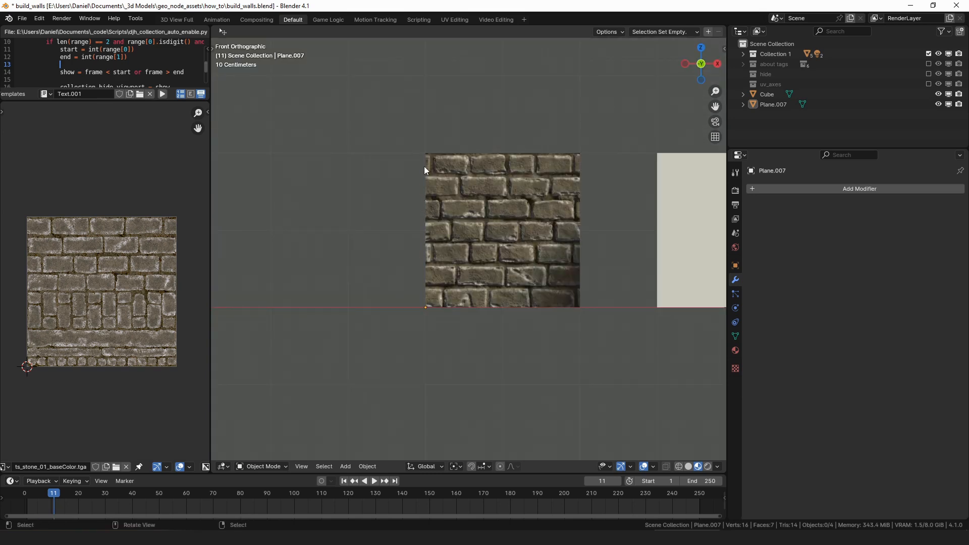
pyautogui.click(423, 172)
pyautogui.moveTo(424, 161); pyautogui.dragTo(430, 288)
pyautogui.moveTo(548, 306); pyautogui.dragTo(459, 303)
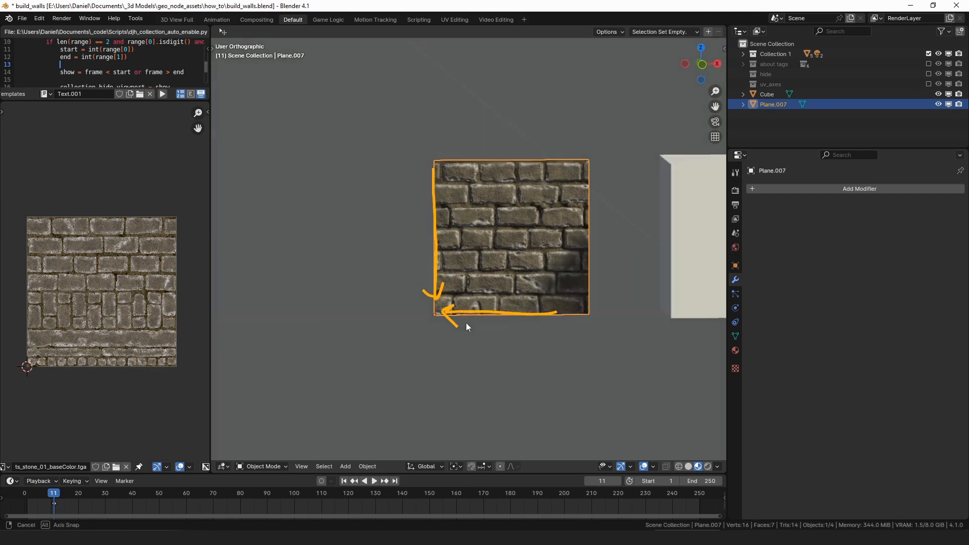
pyautogui.moveTo(465, 323); pyautogui.dragTo(520, 328, button='middle')
pyautogui.hotkey('alt', 'a')
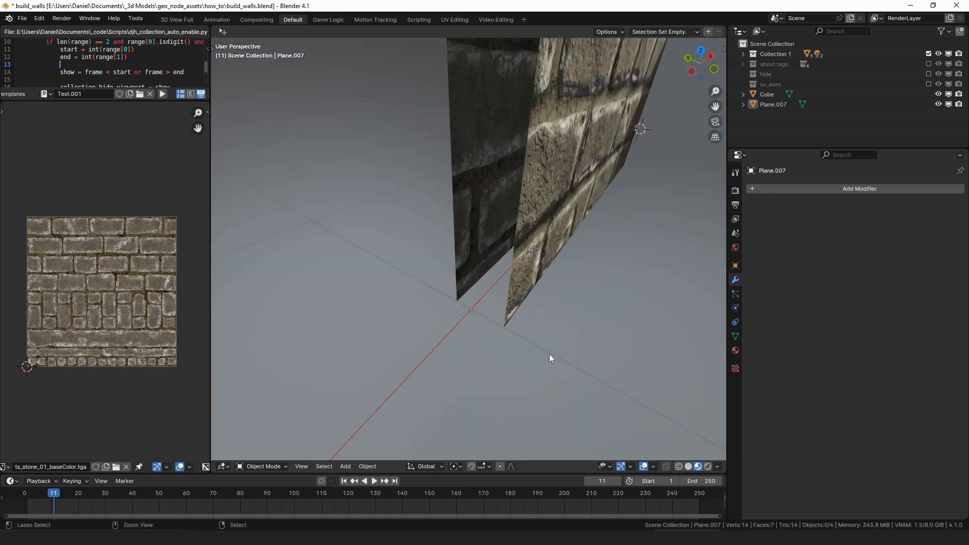
# - Find the Build Walls modifier by searching for "build" and add it to the open box
pyautogui.click(818, 188)
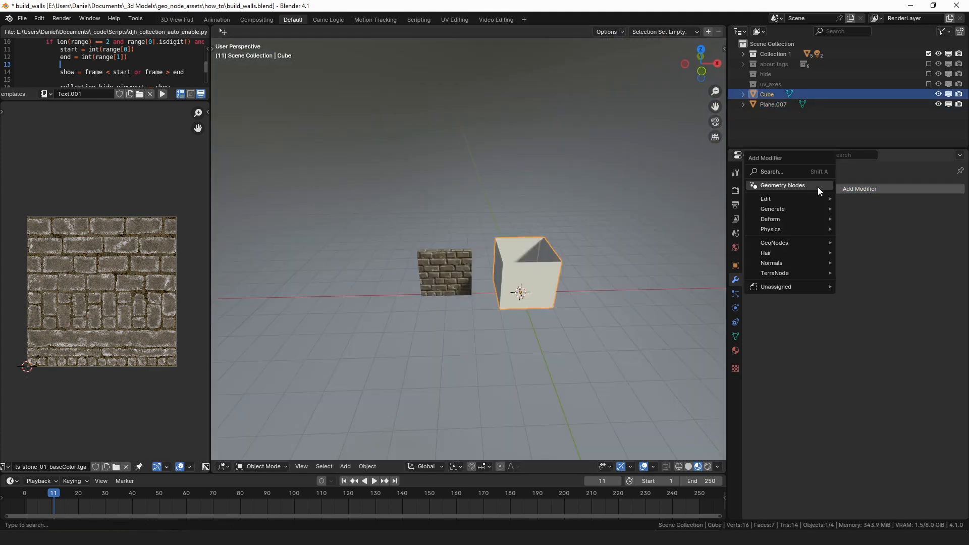
pyautogui.write('build')
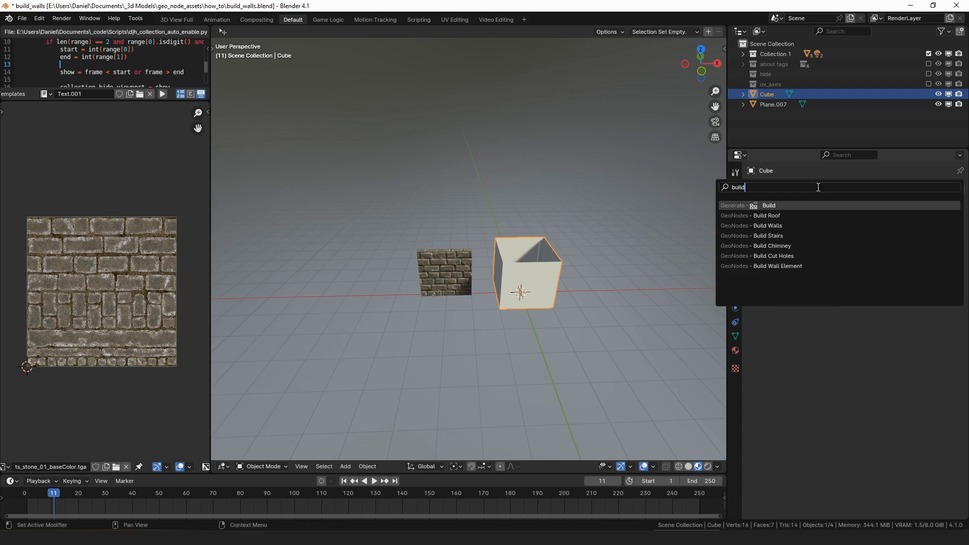
pyautogui.press('Down')
pyautogui.press('Down')
pyautogui.press('Return')
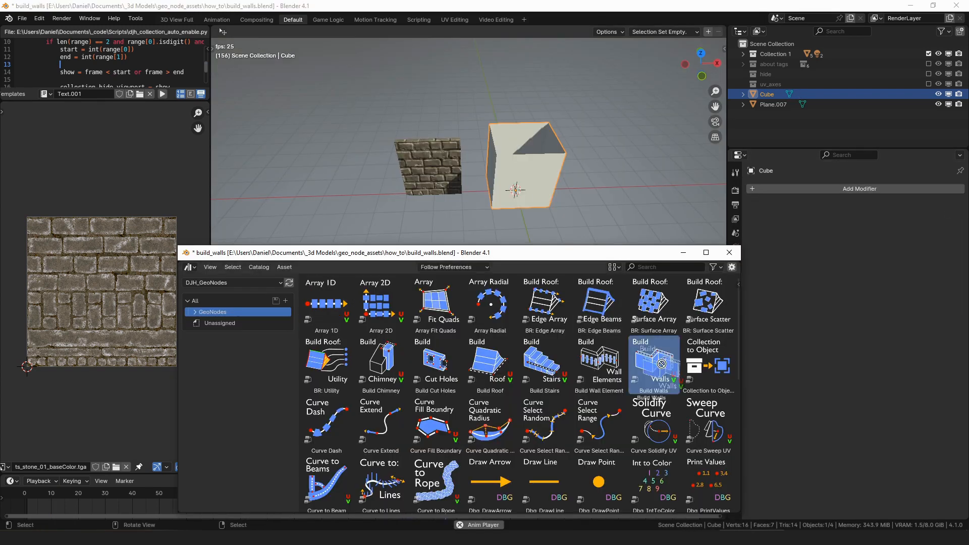
# - Apply the Build Walls asset to the open box and pick the brick panel as its Wall Template
pyautogui.moveTo(654, 363); pyautogui.dragTo(547, 176)
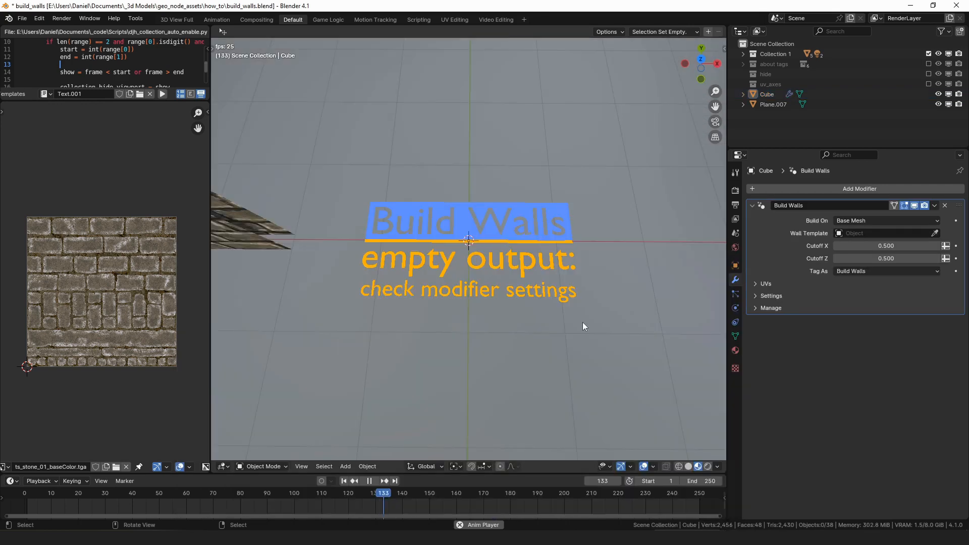
pyautogui.moveTo(574, 184); pyautogui.dragTo(346, 227)
pyautogui.moveTo(346, 267); pyautogui.dragTo(580, 186)
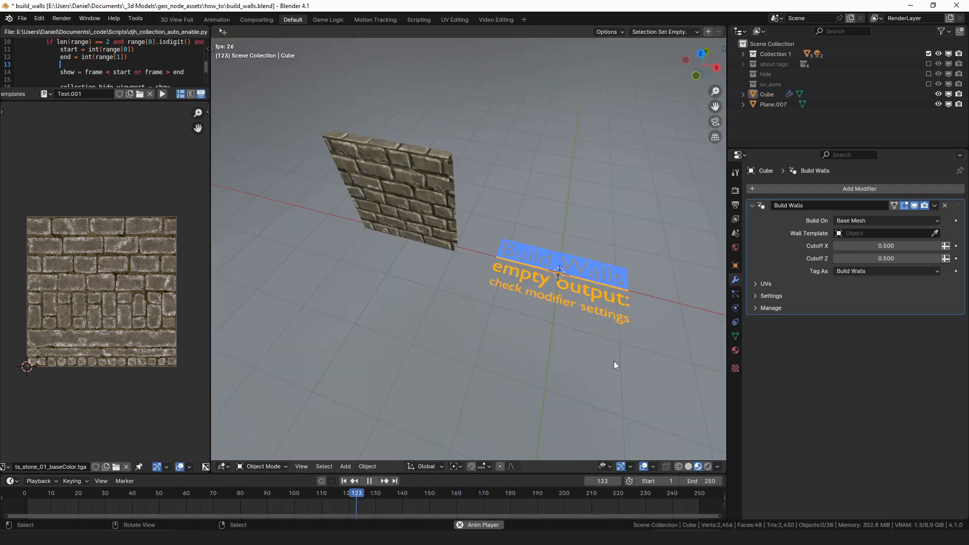
pyautogui.click(935, 233)
pyautogui.click(410, 178)
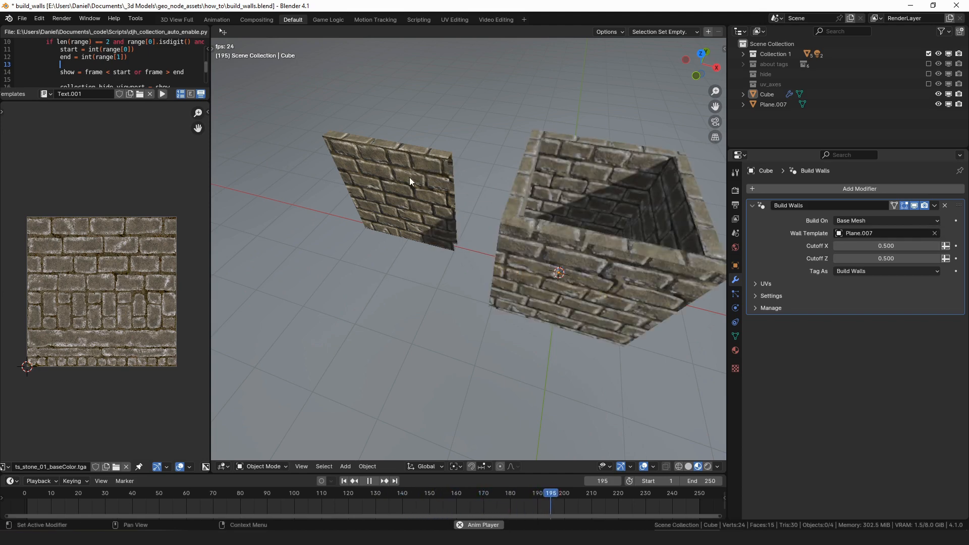
# - In edit mode, move the box's front face about 1.14 m outward along Y and delete that face
pyautogui.moveTo(479, 193); pyautogui.dragTo(529, 251, button='middle')
pyautogui.click(592, 207)
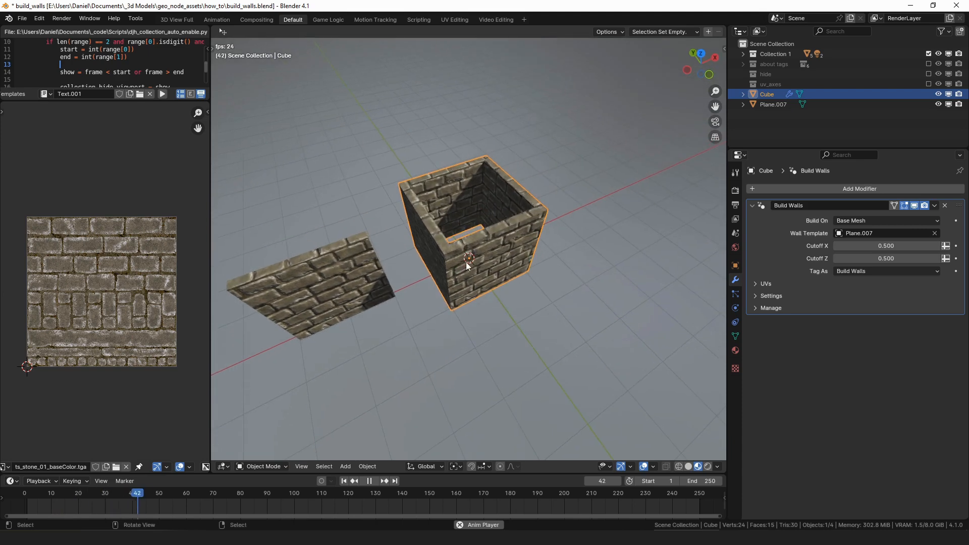
pyautogui.press('Tab')
pyautogui.click(499, 283)
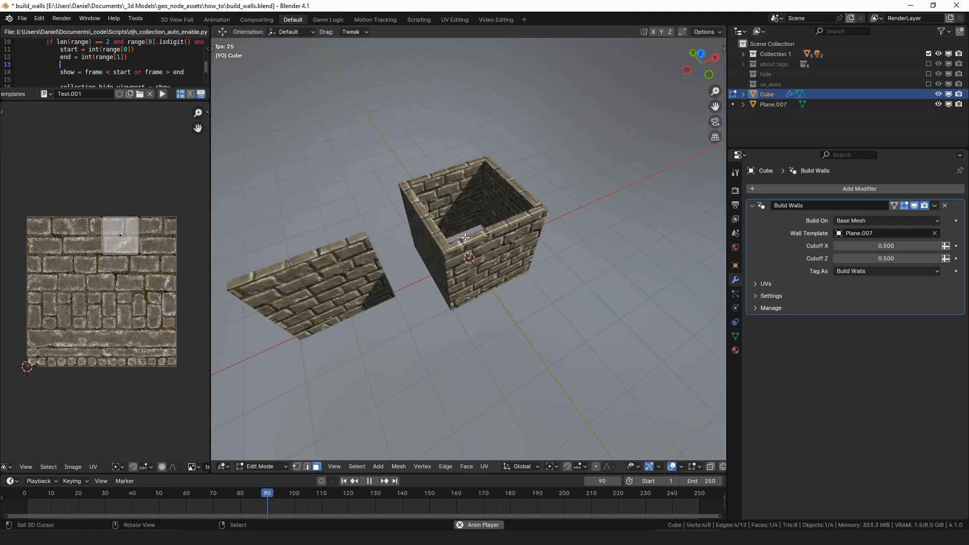
pyautogui.press('Escape')
pyautogui.moveTo(472, 236); pyautogui.dragTo(516, 292)
pyautogui.moveTo(527, 315); pyautogui.dragTo(535, 298, button='middle')
pyautogui.press('x')
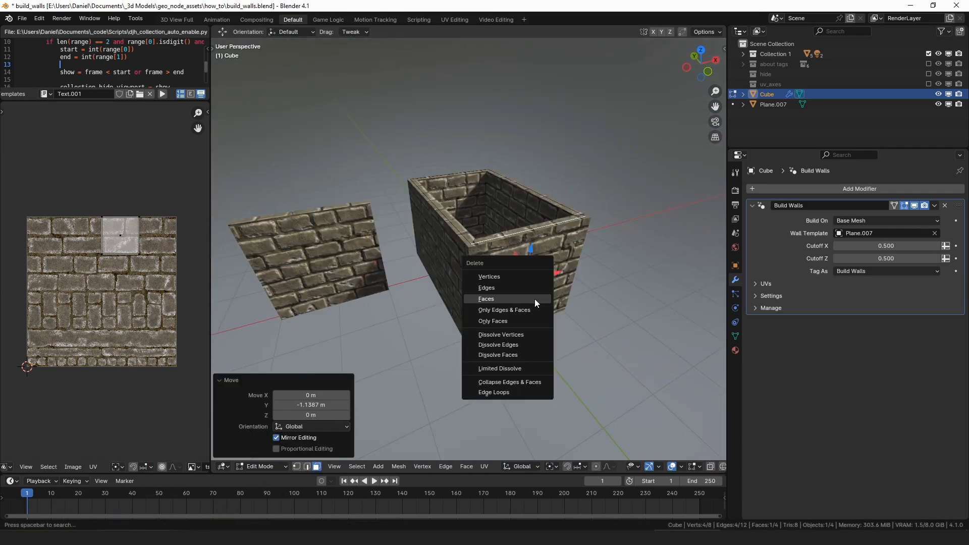
pyautogui.click(534, 299)
# - Extrude the open vertical edge of the box's right wall along X and again along Y to add two wall segments
pyautogui.press('2')
pyautogui.rightClick(581, 268)
pyautogui.press('e')
pyautogui.press('x')
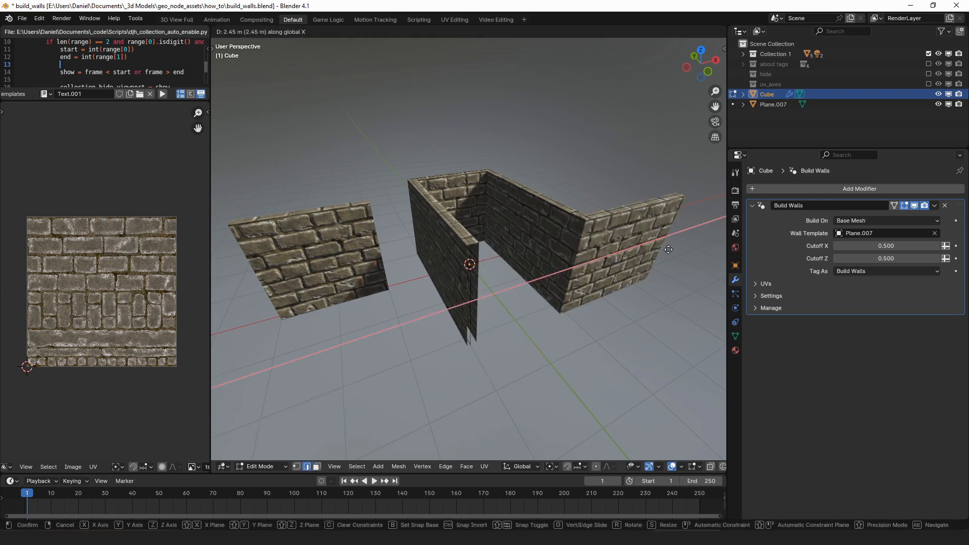
pyautogui.click(651, 258)
pyautogui.scroll(-3, 648, 260)
pyautogui.press('e')
pyautogui.press('y')
pyautogui.click(696, 285)
# - Bevel the vertical edge at the back wall corner with a width of 0.885 m and 6 segments
pyautogui.keyDown('alt'); pyautogui.rightClick(580, 241); pyautogui.keyUp('alt')
pyautogui.moveTo(513, 199)
pyautogui.mouseDown()
pyautogui.moveTo(514, 176)
pyautogui.moveTo(516, 194)
pyautogui.mouseUp()
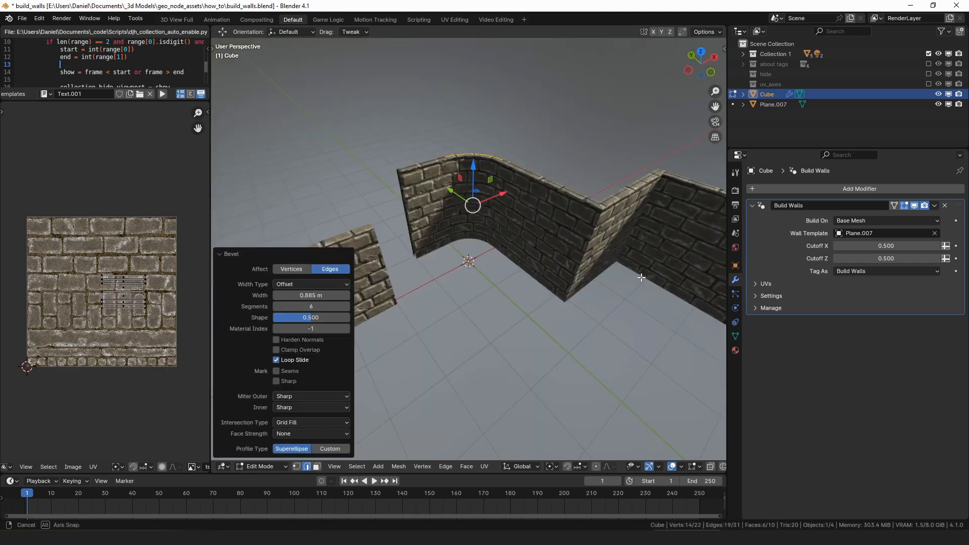
pyautogui.keyDown('shift'); pyautogui.moveTo(639, 276); pyautogui.dragTo(589, 264, button='middle'); pyautogui.keyUp('shift')
# - Bevel the vertical edges of the two remaining wall corners to round them
pyautogui.click(498, 247)
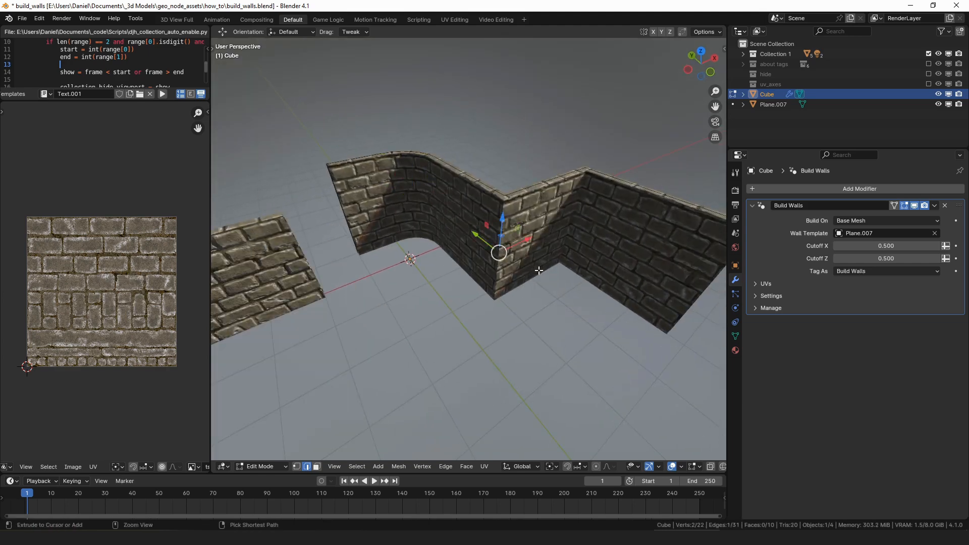
pyautogui.hotkey('ctrl', 'b')
pyautogui.click(574, 274)
pyautogui.click(567, 228)
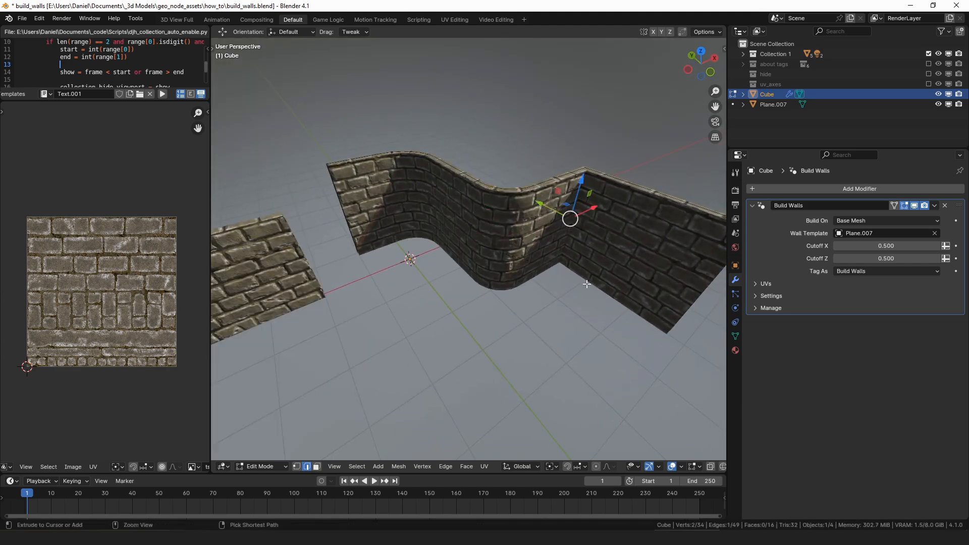
pyautogui.hotkey('ctrl', 'b')
pyautogui.scroll(-5, 607, 311)
pyautogui.click(606, 311)
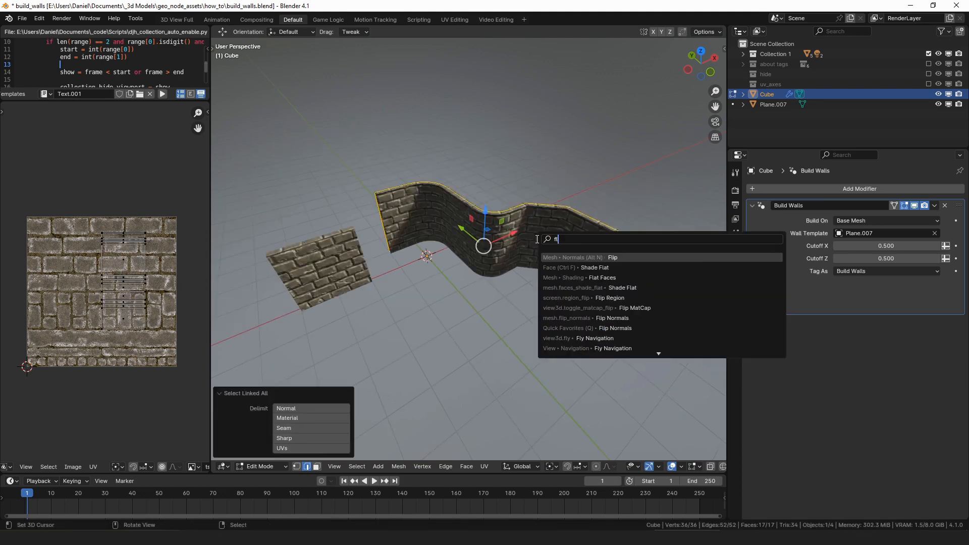
# - Flip the normals of the whole wall mesh several times to switch the side the bricks face
pyautogui.write('p no')
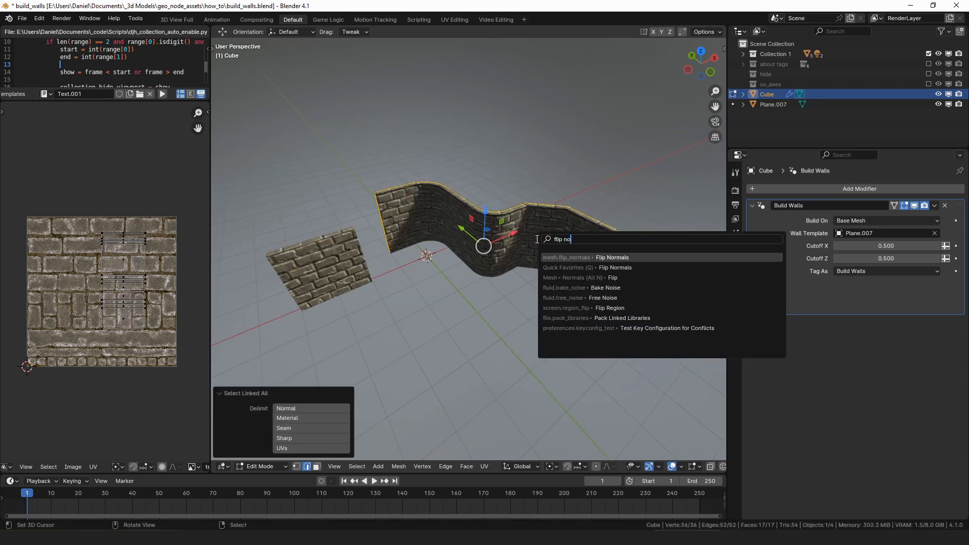
pyautogui.press('Return')
pyautogui.press('F3')
pyautogui.press('Return')
pyautogui.press('F3')
pyautogui.press('Return')
pyautogui.press('F3')
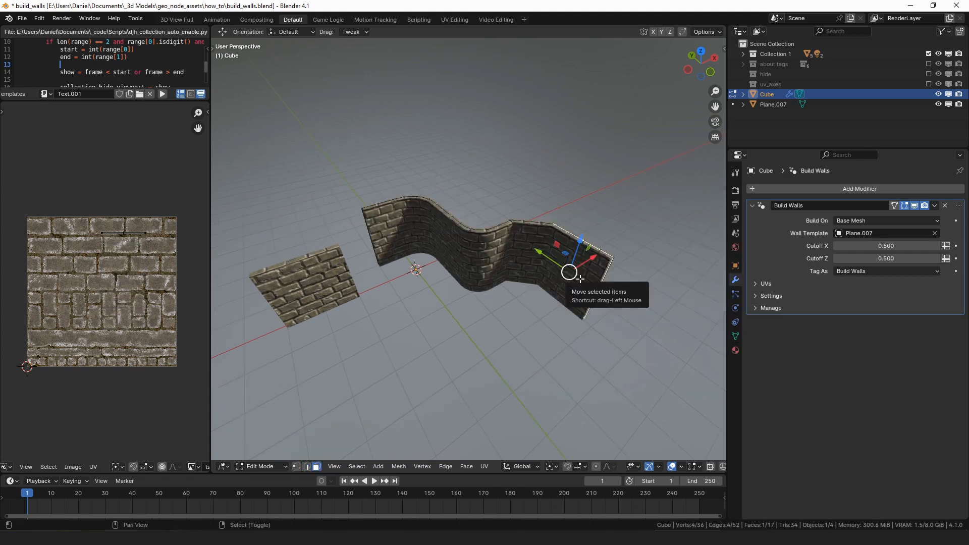
# - Duplicate the end wall face along X and repeat the duplication twice
pyautogui.hotkey('shift', 'd')
pyautogui.press('x')
pyautogui.click(596, 311)
pyautogui.hotkey('shift', 'r')
pyautogui.hotkey('shift', 'r')
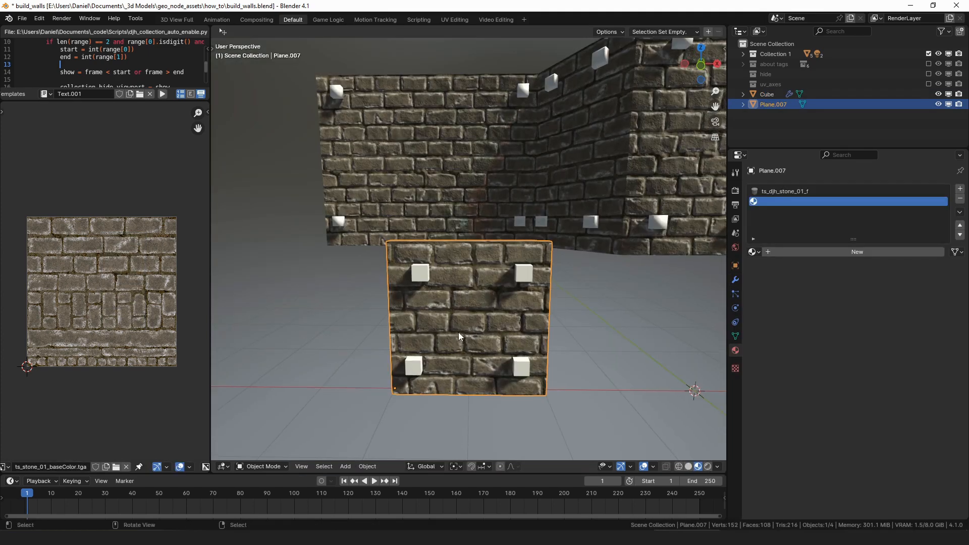
# - Duplicate the upper-left cube on the brick template panel about 0.61 m along X
pyautogui.press('Tab')
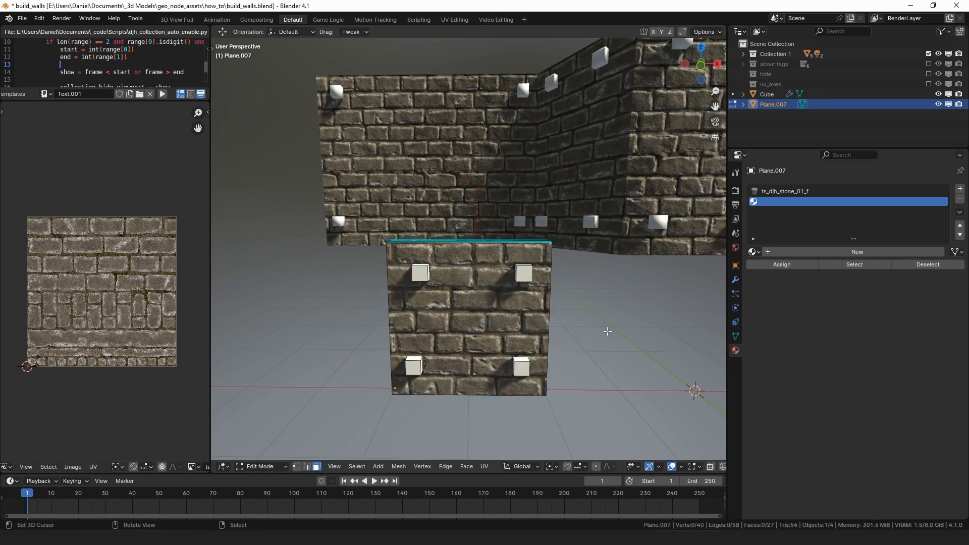
pyautogui.moveTo(462, 321); pyautogui.dragTo(475, 318, button='middle')
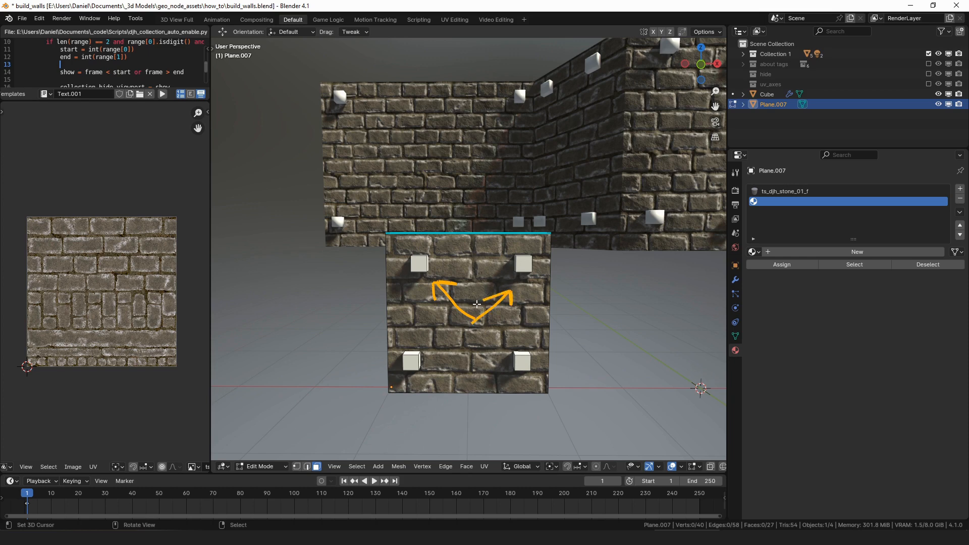
pyautogui.click(414, 264)
pyautogui.hotkey('ctrl', 'l')
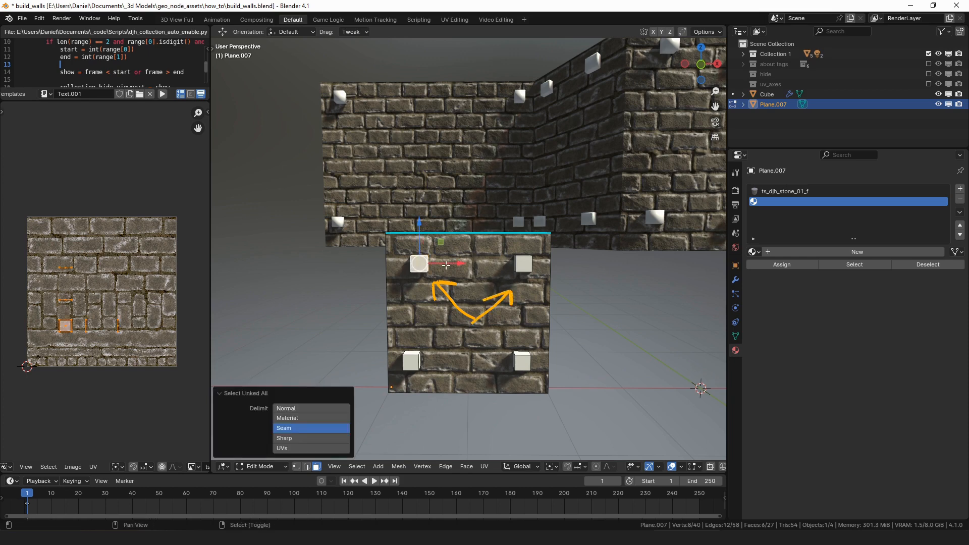
pyautogui.hotkey('shift', 'd')
pyautogui.press('x')
pyautogui.click(474, 263)
# - Move the duplicated cube down along Z and shift it along X on the template panel
pyautogui.press('g')
pyautogui.press('z')
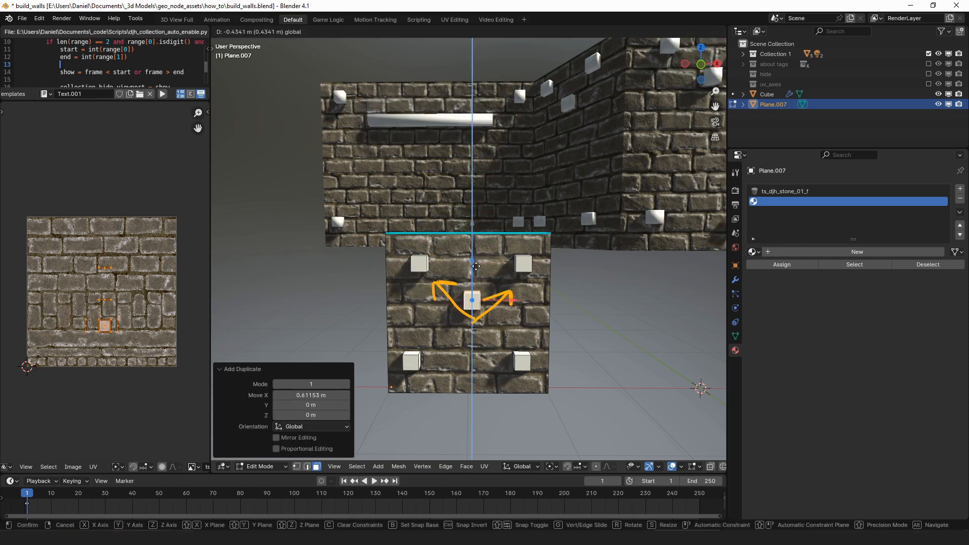
pyautogui.click(476, 290)
pyautogui.press('g')
pyautogui.press('x')
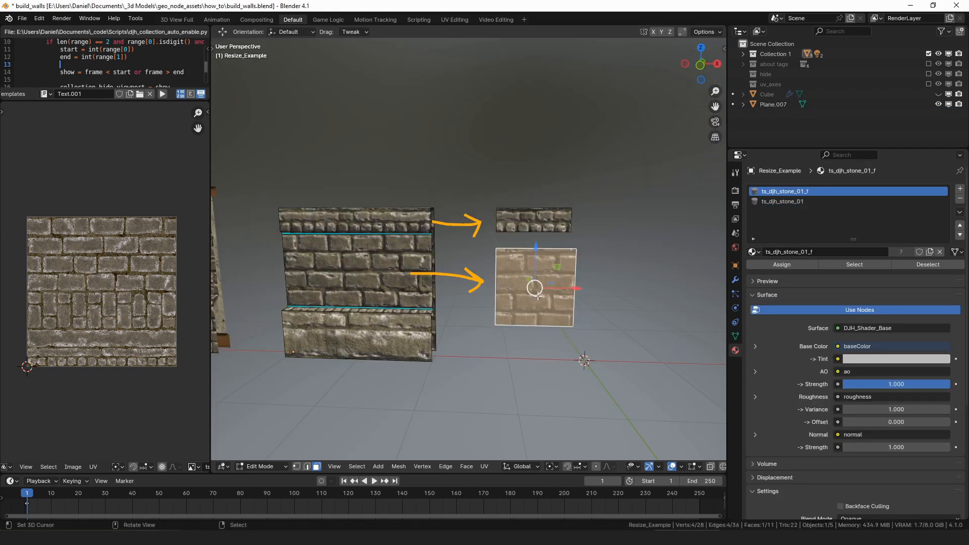
# - Try scaling the separated brick face of Resize_Example along X and along Z
pyautogui.press('s')
pyautogui.press('x')
pyautogui.rightClick(318, 327)
pyautogui.press('s')
pyautogui.press('z')
pyautogui.rightClick(550, 229)
# - Try scaling the separated trim strip above the brick face along X and along Z
pyautogui.click(550, 230)
pyautogui.press('s')
pyautogui.press('x')
pyautogui.rightClick(711, 243)
pyautogui.press('s')
pyautogui.press('z')
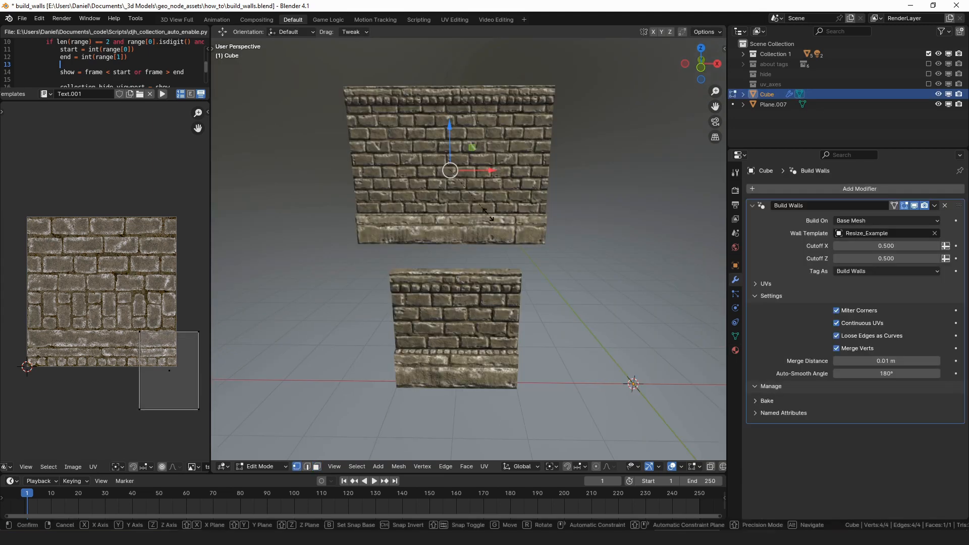
# - Try scaling the wall's base mesh uniformly, and return to Object Mode
pyautogui.press('s')
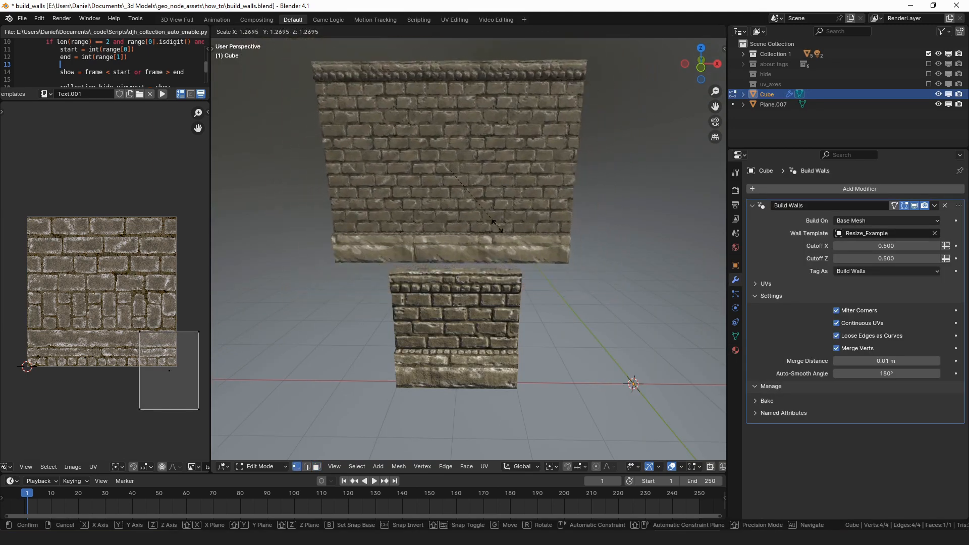
pyautogui.click(499, 222)
pyautogui.press('Tab')
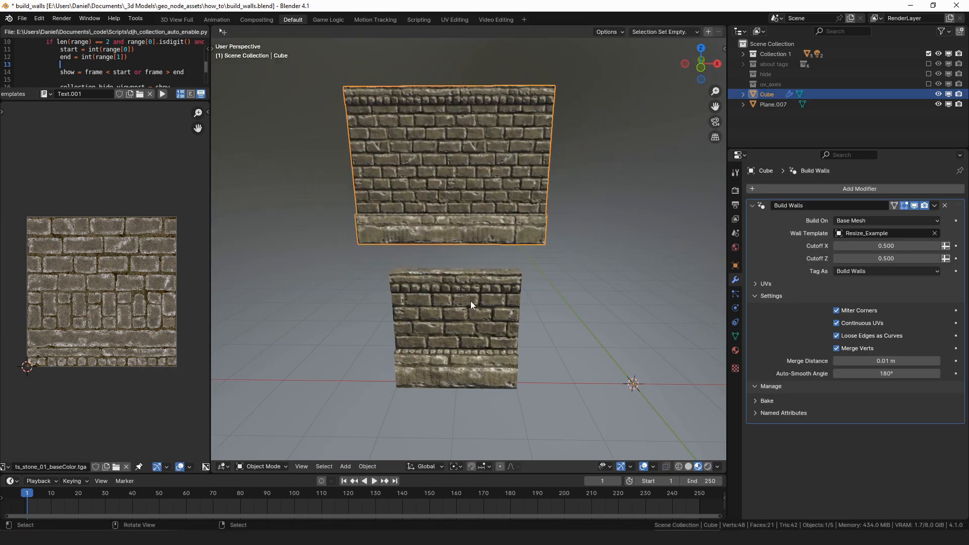
# - Annotate the wall template with a horizontal and a vertical centre line, and add a stroke near the upper-left of the built wall
pyautogui.click(472, 303)
pyautogui.moveTo(473, 304); pyautogui.dragTo(464, 296, button='middle')
pyautogui.moveTo(351, 279); pyautogui.dragTo(572, 286)
pyautogui.click(454, 218)
pyautogui.moveTo(453, 218); pyautogui.dragTo(457, 359)
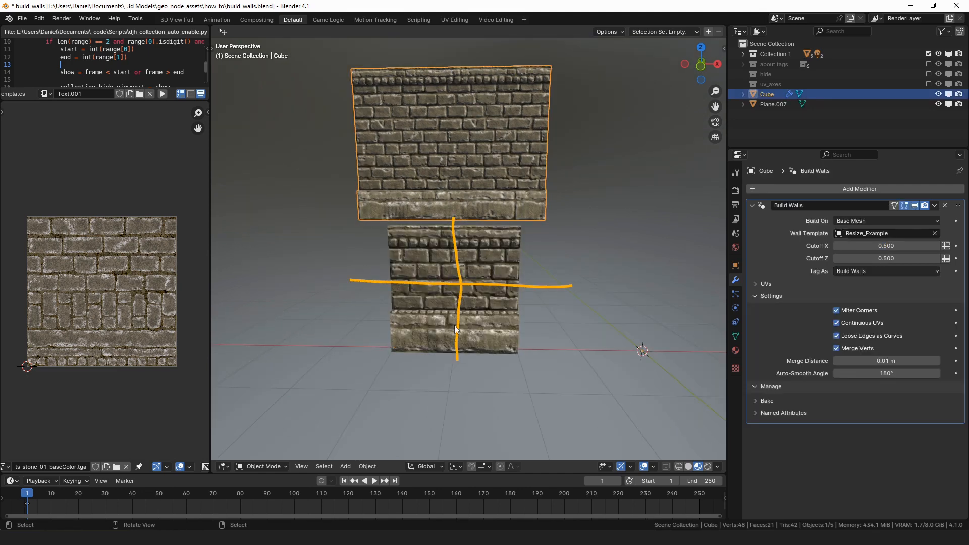
pyautogui.click(343, 113)
pyautogui.moveTo(336, 109); pyautogui.dragTo(404, 113)
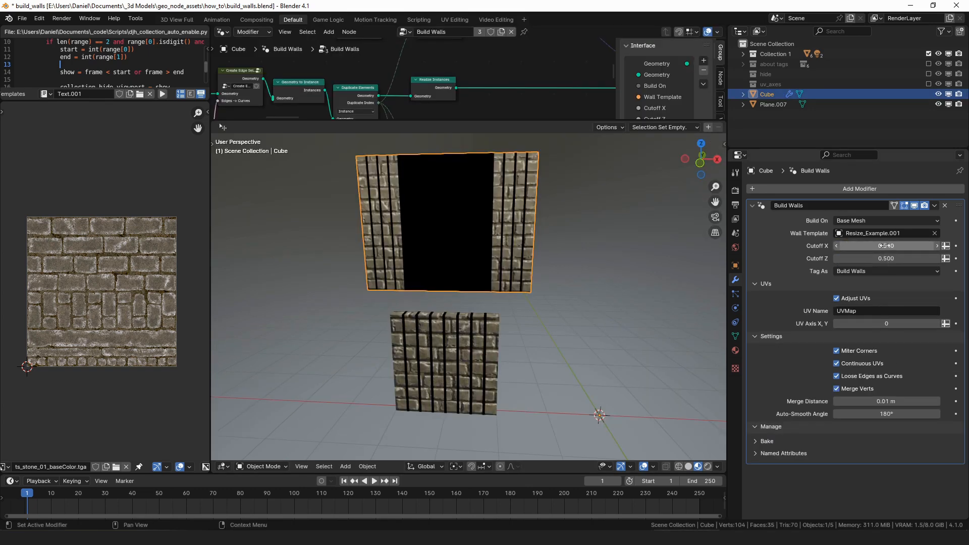
# - Set Cutoff X to 0.510 and annotate the bottom and left edges of the striped template with strokes
pyautogui.moveTo(884, 246)
pyautogui.mouseDown()
pyautogui.moveTo(858, 246)
pyautogui.moveTo(911, 245)
pyautogui.moveTo(852, 246)
pyautogui.moveTo(885, 246)
pyautogui.mouseUp()
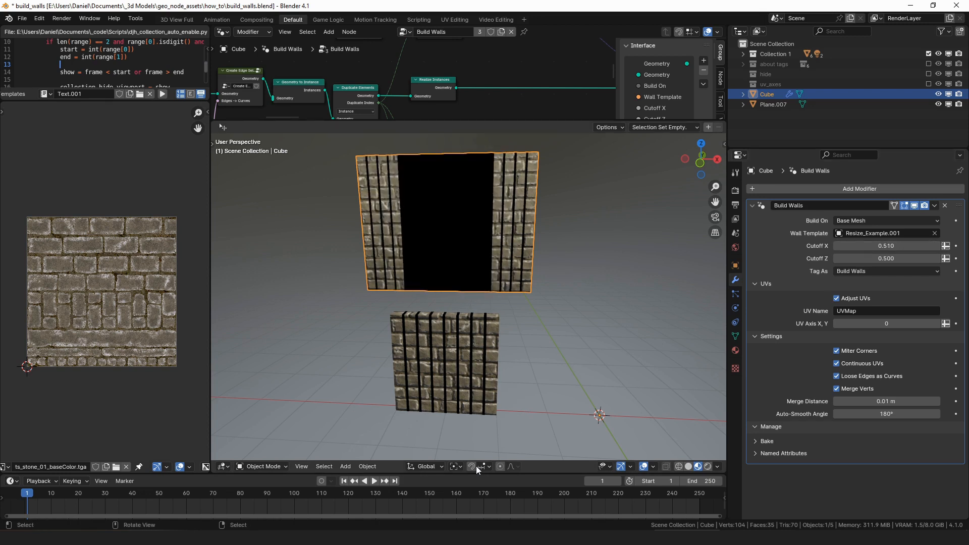
pyautogui.click(421, 412)
pyautogui.moveTo(392, 415); pyautogui.dragTo(501, 410)
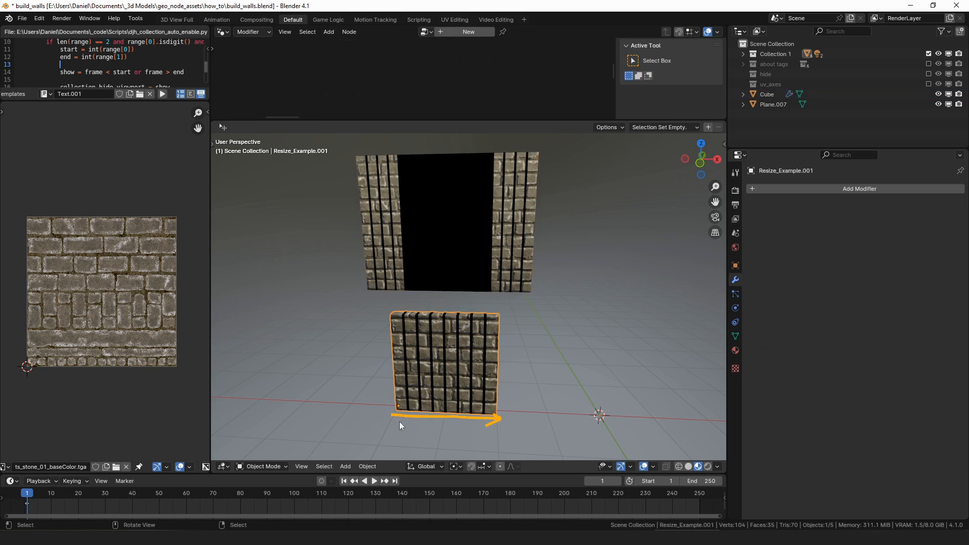
pyautogui.moveTo(393, 416); pyautogui.dragTo(393, 325)
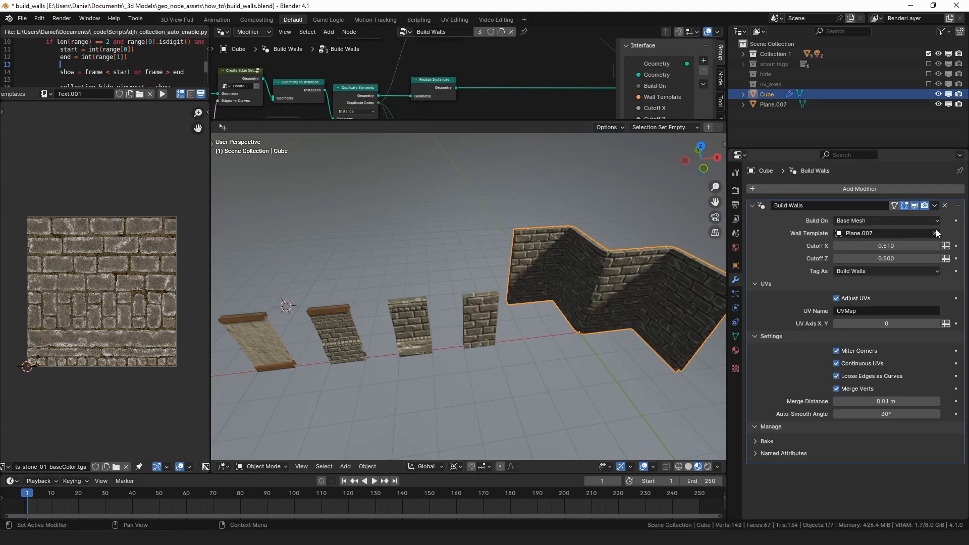
# - Replace the zigzag wall's template with Resize_Example, the brick panel with a stone base
pyautogui.click(935, 233)
pyautogui.click(934, 233)
pyautogui.click(410, 319)
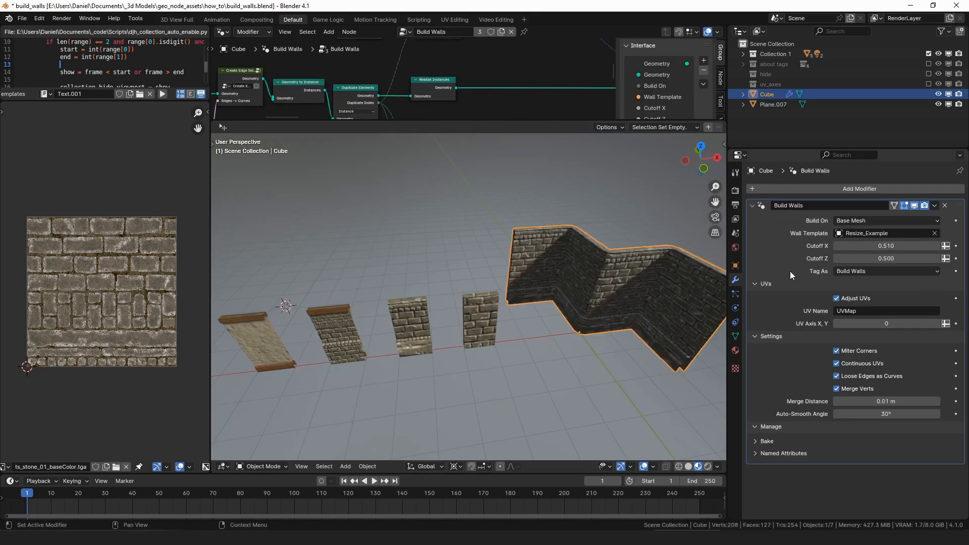
# - Replace the zigzag wall's template with detailed_template, the small-brick panel with a wooden top beam
pyautogui.click(935, 233)
pyautogui.click(935, 233)
pyautogui.click(340, 337)
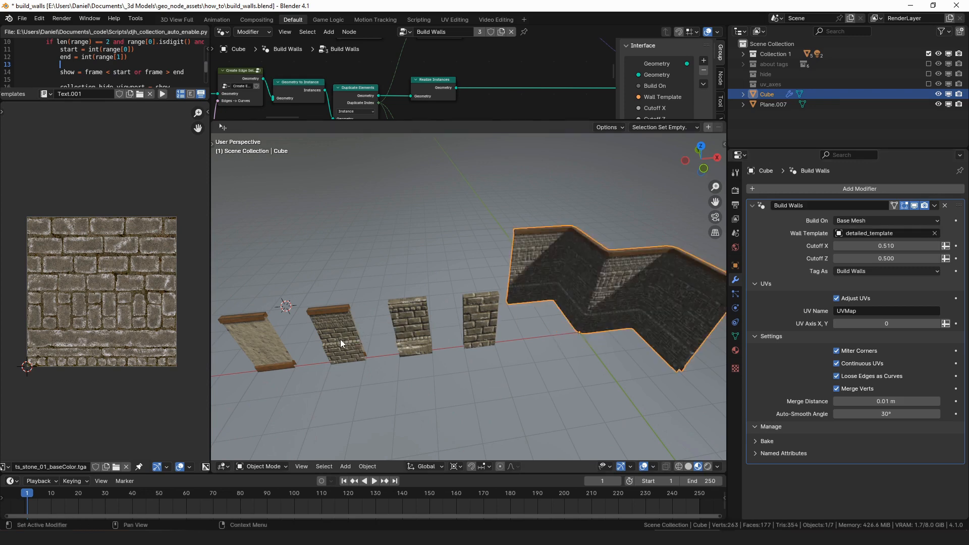
# - Replace the zigzag wall's template with the plaster panel that has wooden beams at both ends
pyautogui.click(934, 234)
pyautogui.click(934, 233)
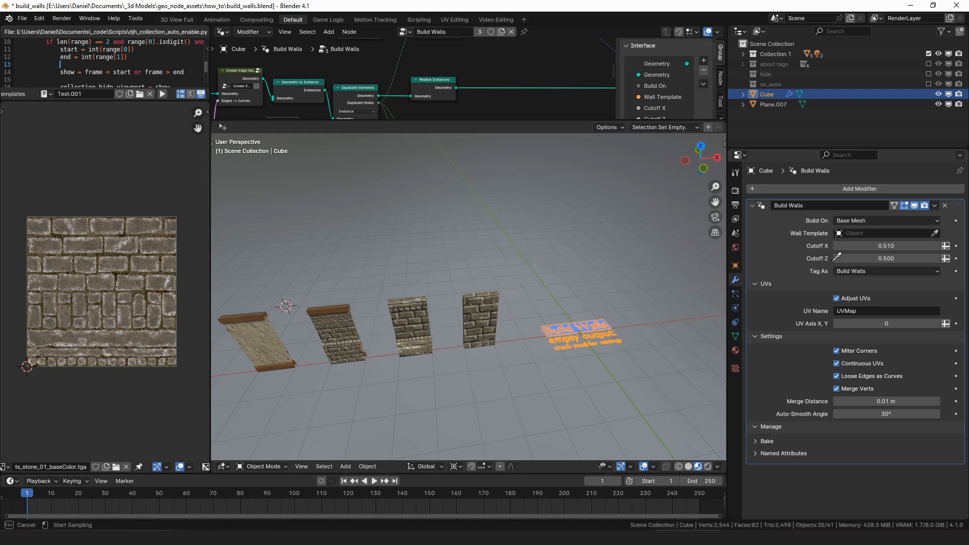
pyautogui.click(262, 347)
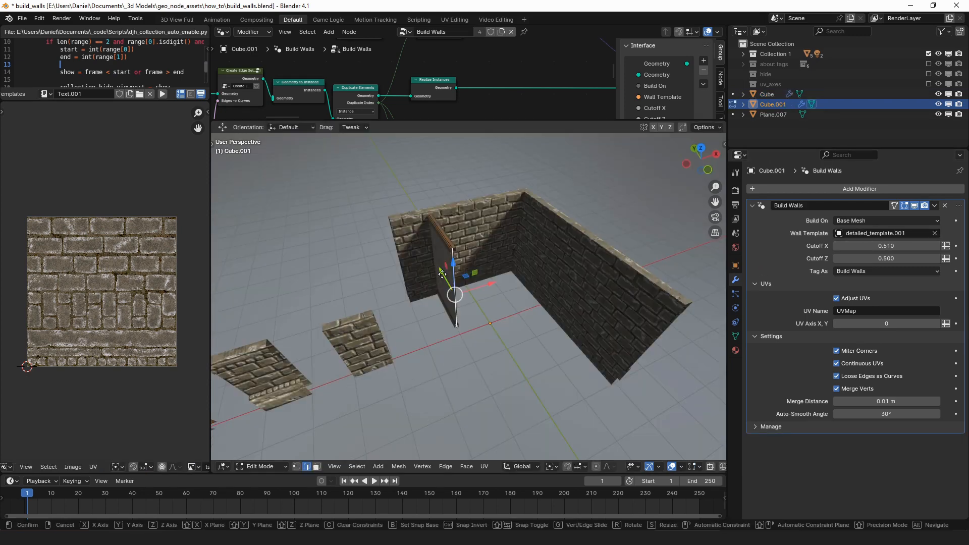
# - Extend the plaster wall of Cube.001 about 2.44 m along negative Y and about 2.96 m along X
pyautogui.press('Return')
pyautogui.press('g')
pyautogui.press('x')
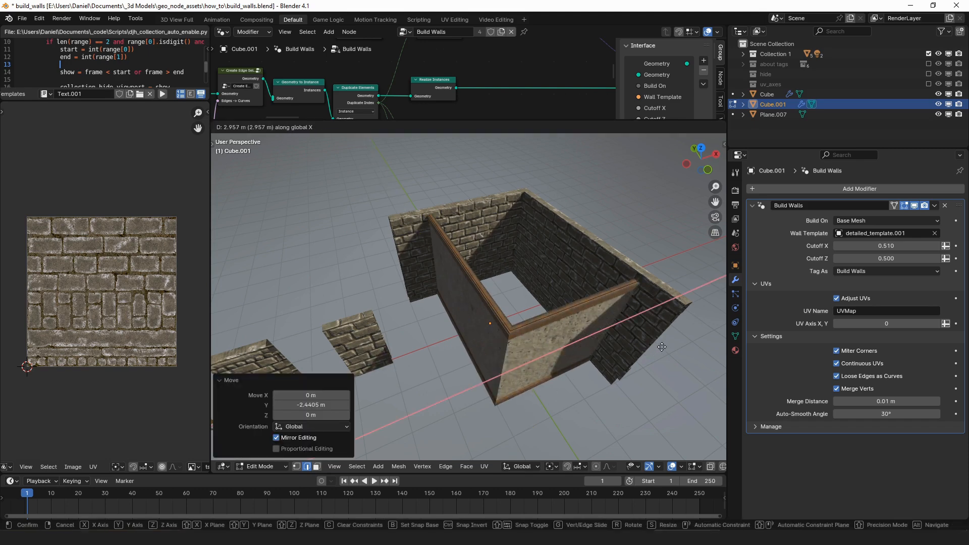
pyautogui.click(663, 343)
# - Inspect the connected plaster and brick walls from other angles and clear the selection
pyautogui.hotkey('ctrl', 'Tab')
pyautogui.moveTo(492, 328); pyautogui.dragTo(468, 311, button='middle')
pyautogui.press('Tab')
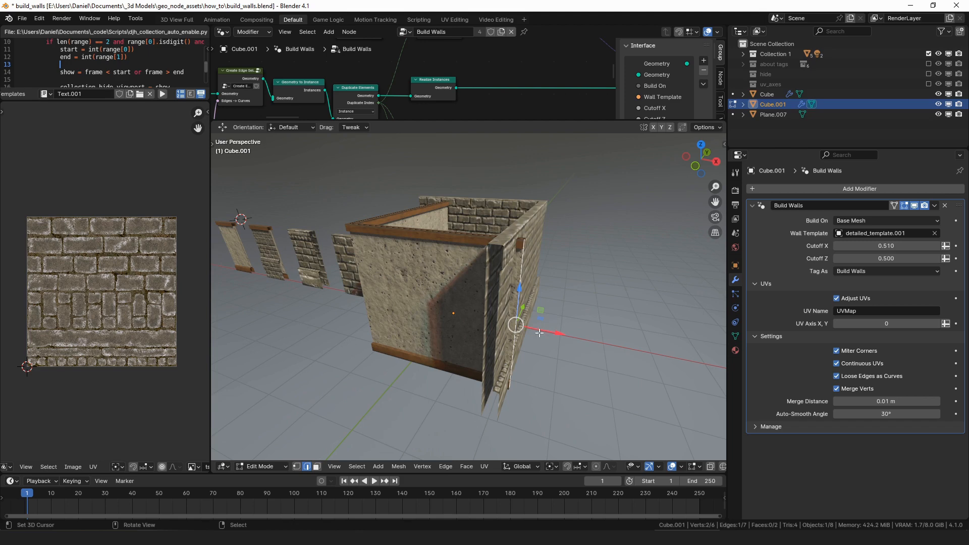
pyautogui.hotkey('ctrl', 'Tab')
pyautogui.click(336, 307)
pyautogui.moveTo(336, 306); pyautogui.dragTo(662, 314, button='middle')
pyautogui.hotkey('alt', 'a')
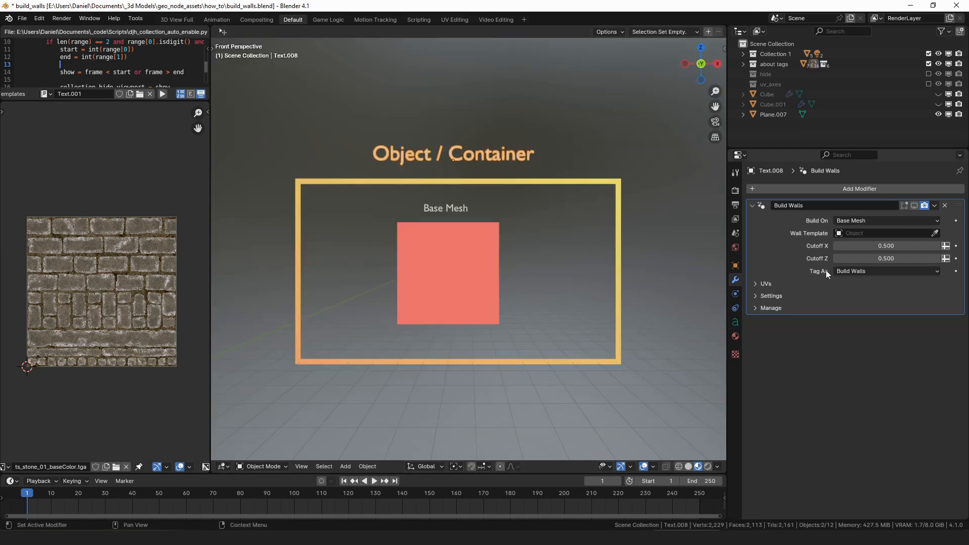
# - Review the Build On and Tag As options of the Build Walls modifier
pyautogui.click(862, 221)
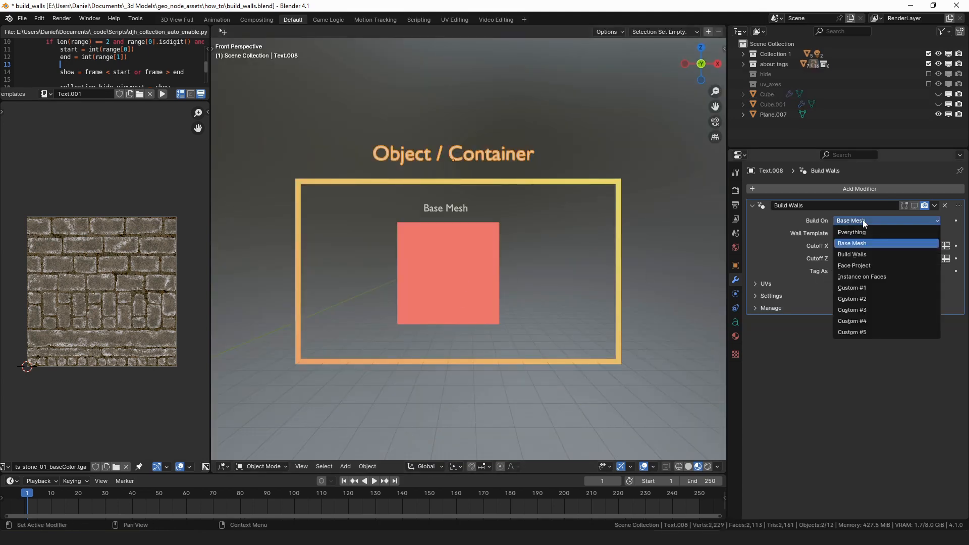
pyautogui.click(862, 220)
pyautogui.click(858, 270)
pyautogui.click(858, 270)
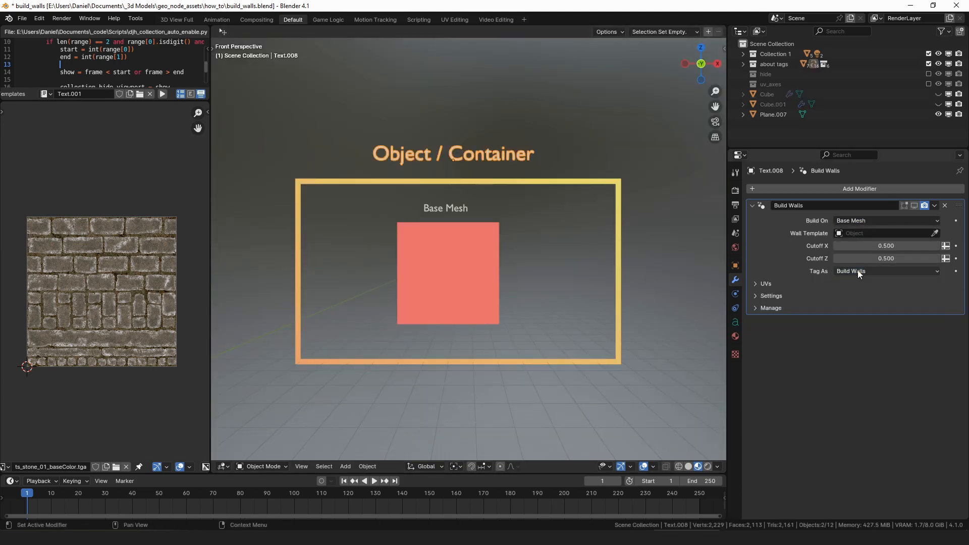
# - Try annotating the Object / Container diagram with pointer strokes, and undo them
pyautogui.moveTo(370, 126)
pyautogui.mouseDown()
pyautogui.moveTo(311, 162)
pyautogui.moveTo(320, 159)
pyautogui.mouseUp()
pyautogui.hotkey('ctrl', 'z')
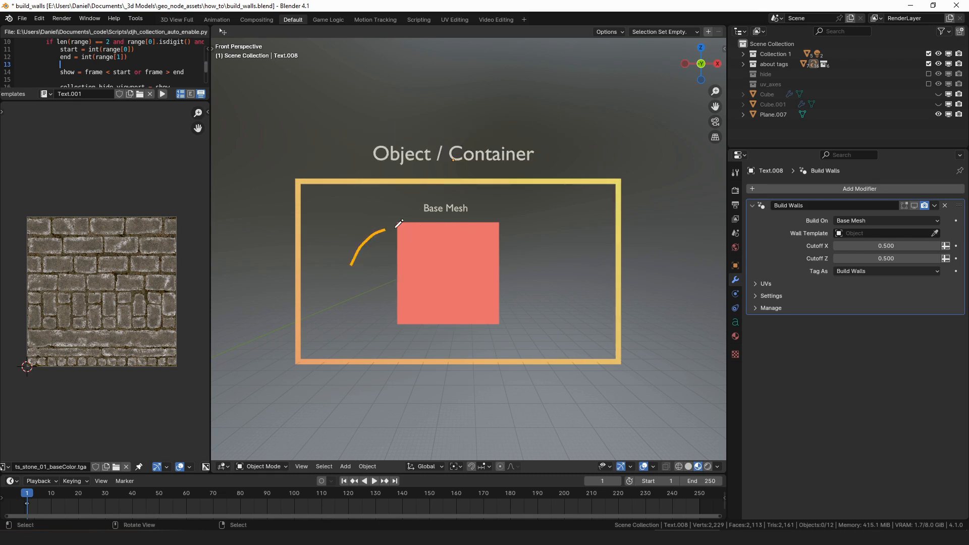
pyautogui.hotkey('ctrl', 'z')
# - Advance to frame 3 and draw annotation arrows to the Base Mesh and Modifier Result labels
pyautogui.press('Right')
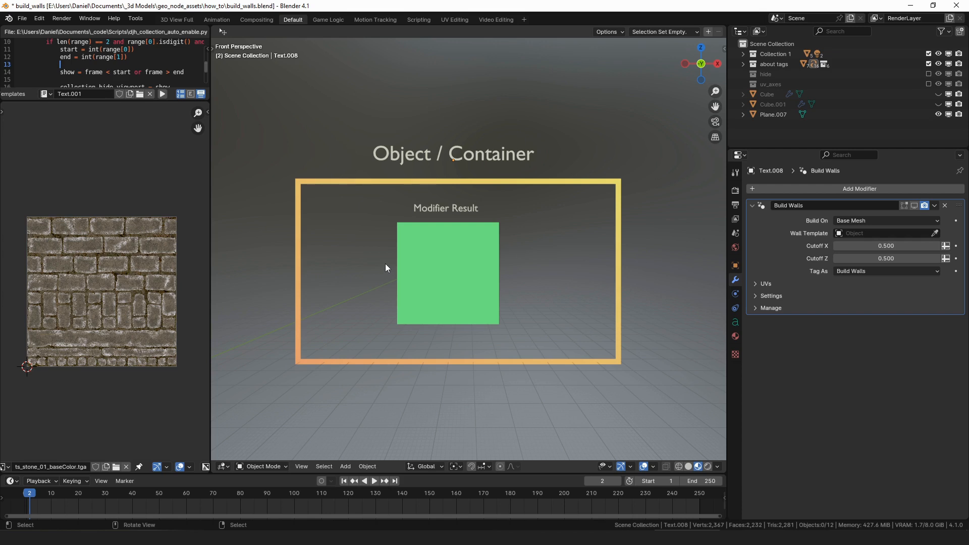
pyautogui.press('Right')
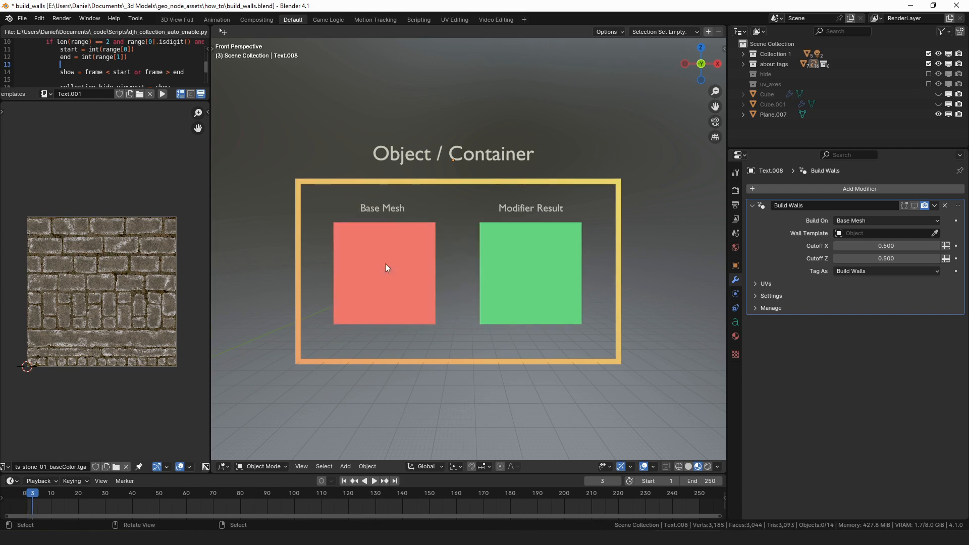
pyautogui.moveTo(270, 133); pyautogui.dragTo(363, 208)
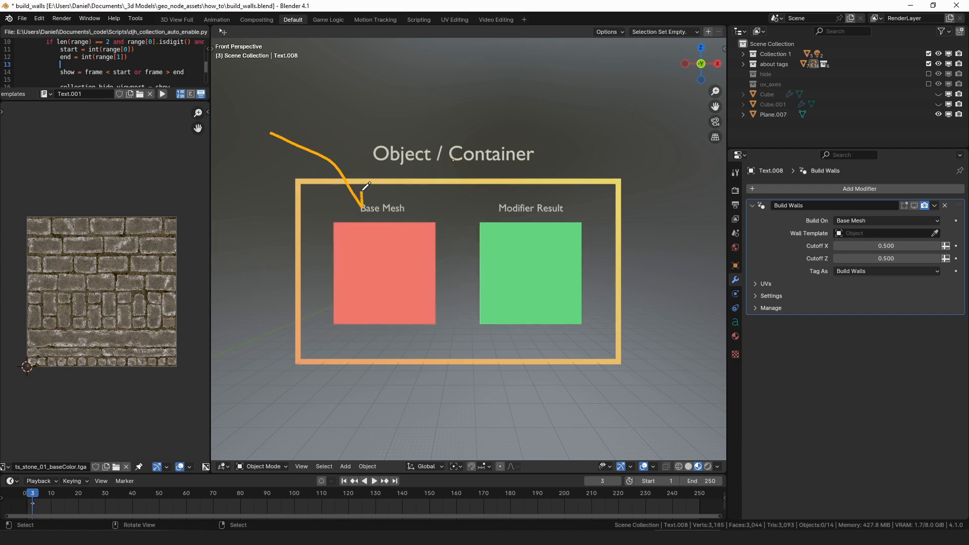
pyautogui.moveTo(611, 161); pyautogui.dragTo(545, 205)
# - Advance to frame 5, draw annotation arrows to the two labelled squares, and circle the Modifier Result square
pyautogui.press('Right')
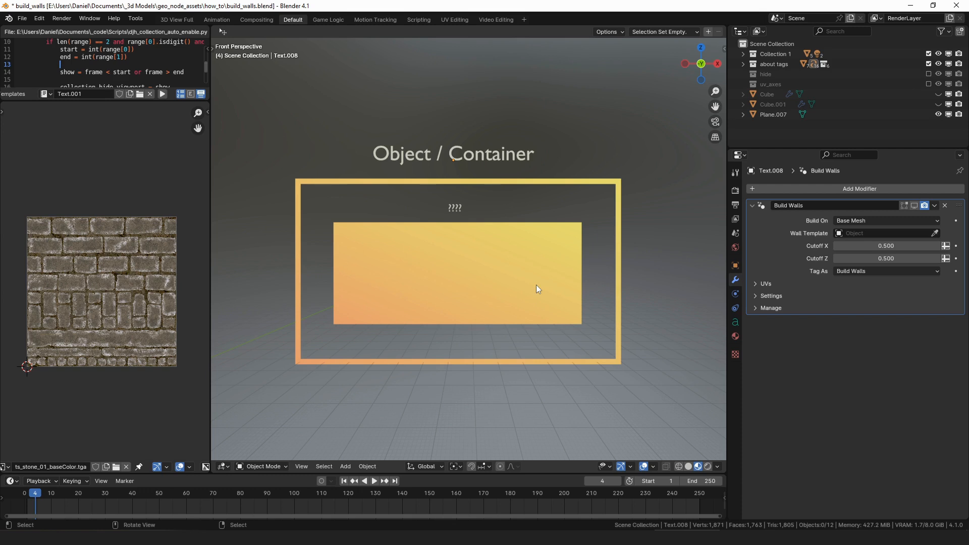
pyautogui.press('Right')
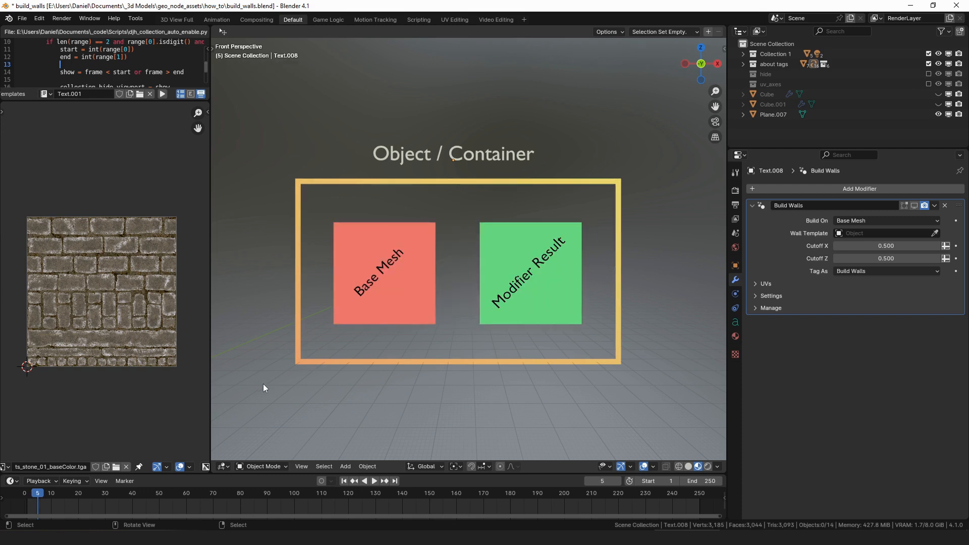
pyautogui.moveTo(306, 383); pyautogui.dragTo(386, 341)
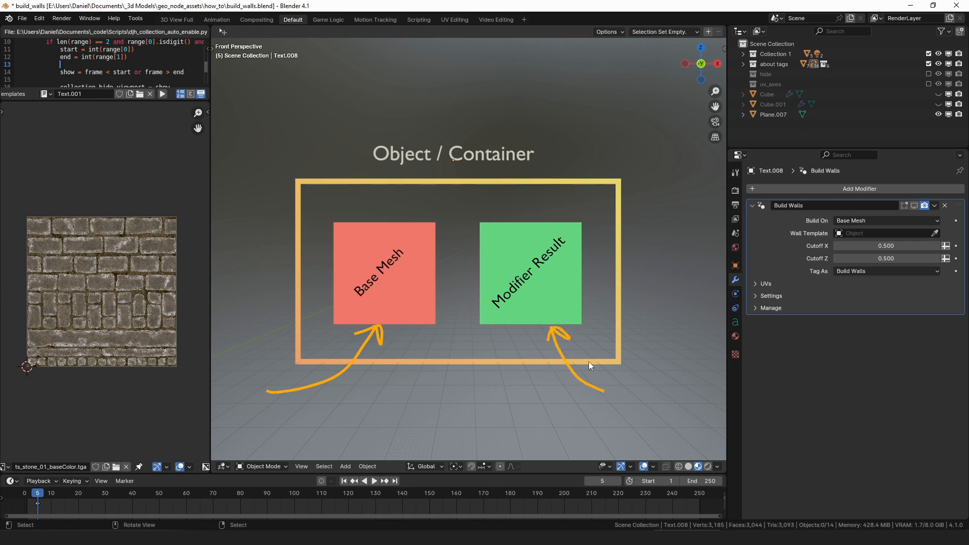
pyautogui.moveTo(642, 255)
pyautogui.mouseDown()
pyautogui.moveTo(635, 225)
pyautogui.moveTo(507, 340)
pyautogui.moveTo(425, 214)
pyautogui.mouseUp()
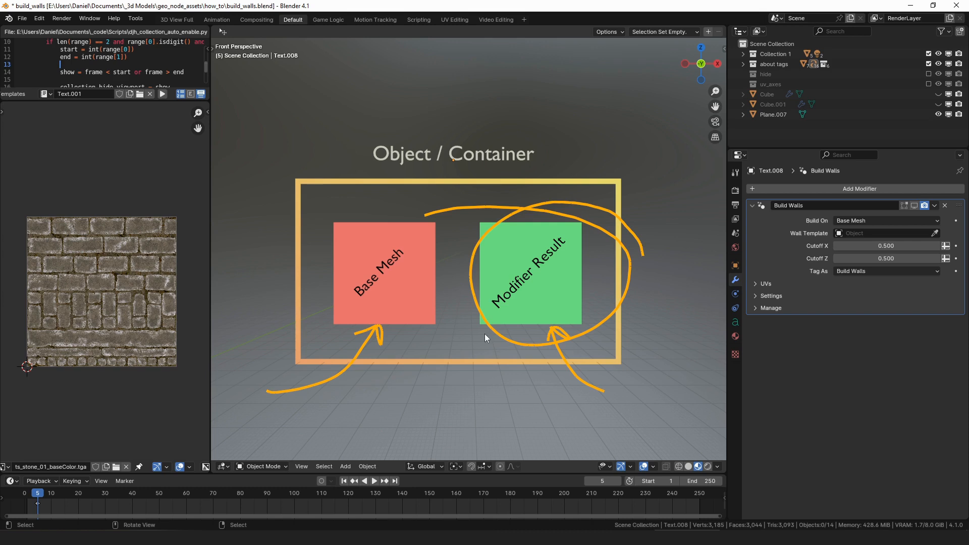
# - Switch Build On for the tagged squares object to Everything and back to Base Mesh
pyautogui.click(334, 243)
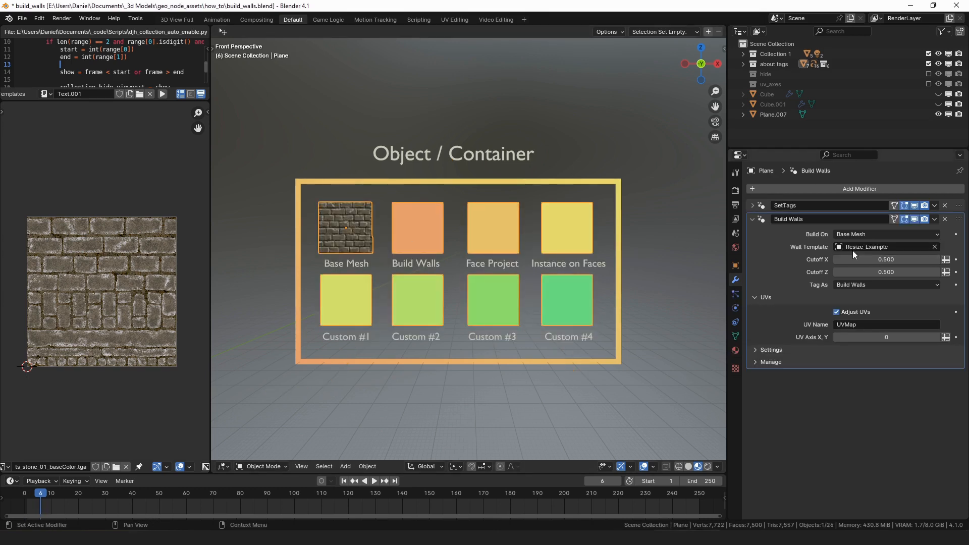
pyautogui.click(877, 234)
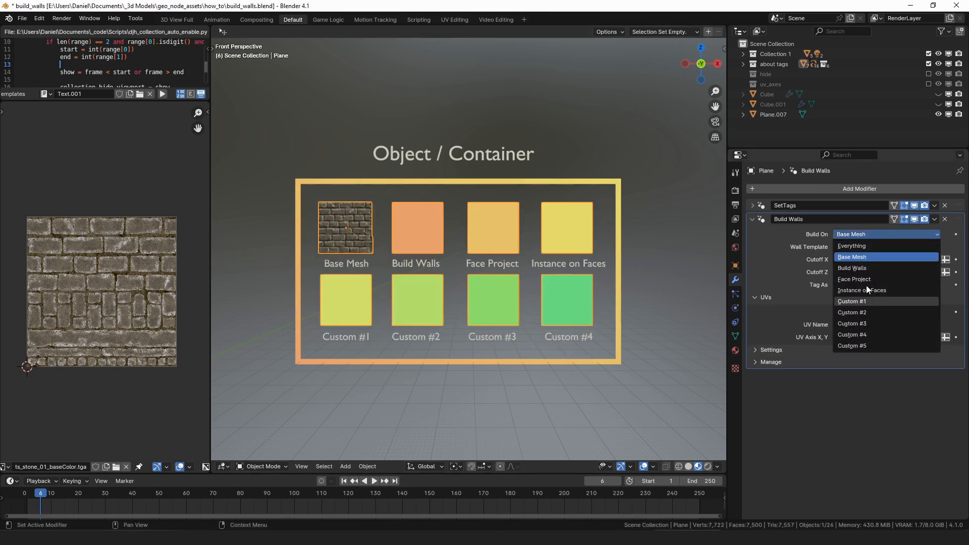
pyautogui.click(860, 246)
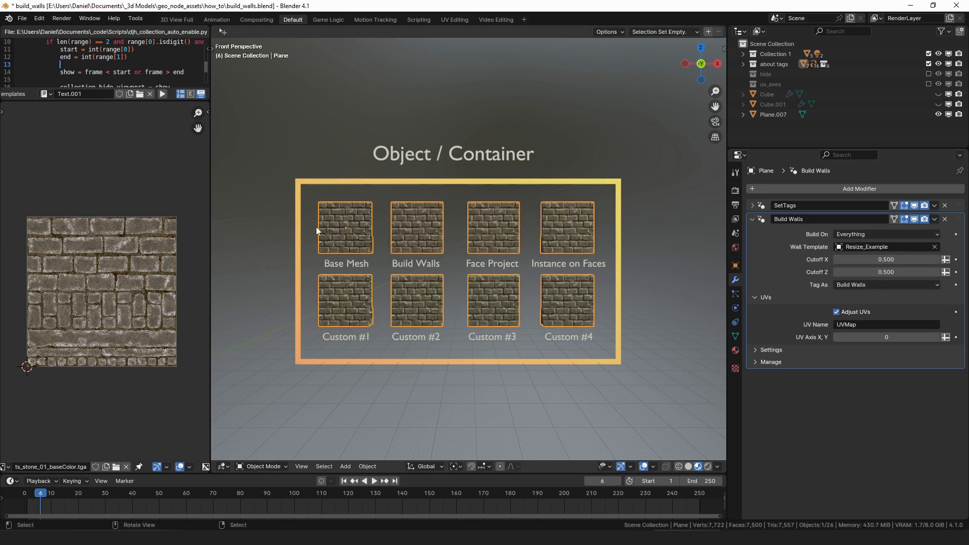
pyautogui.click(870, 234)
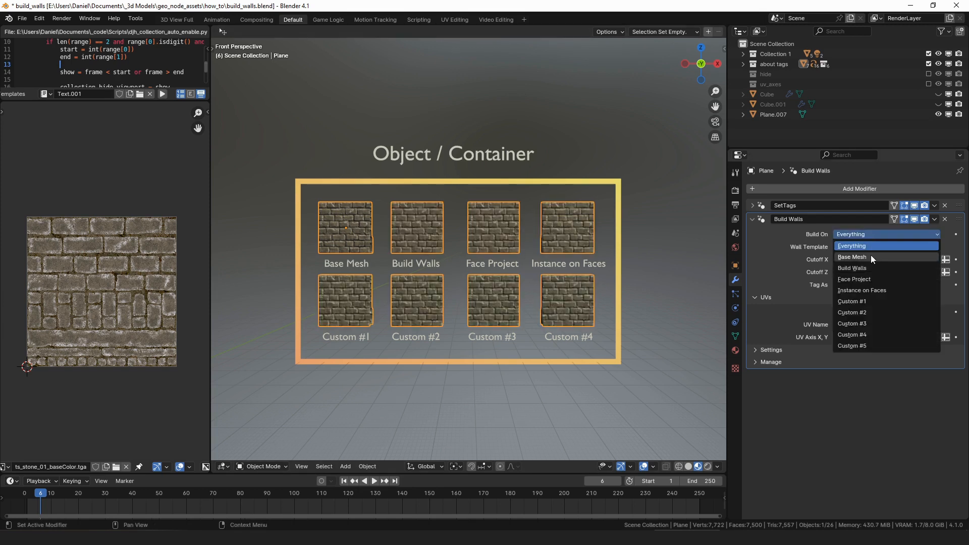
pyautogui.click(870, 256)
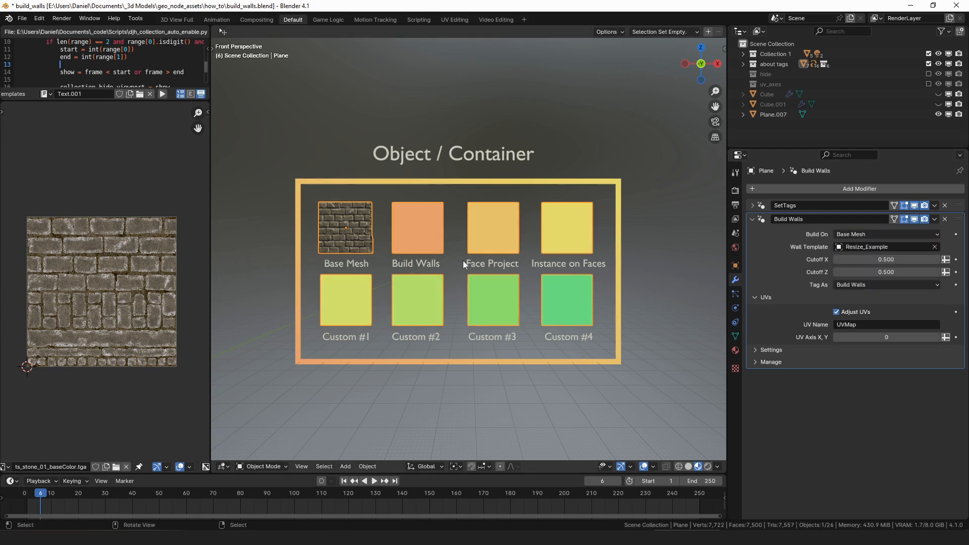
# - Switch Build On for the tagged squares object to Build Walls, Face Project and Instance on Faces in turn
pyautogui.click(857, 237)
pyautogui.click(867, 268)
pyautogui.click(868, 235)
pyautogui.click(869, 279)
pyautogui.click(864, 235)
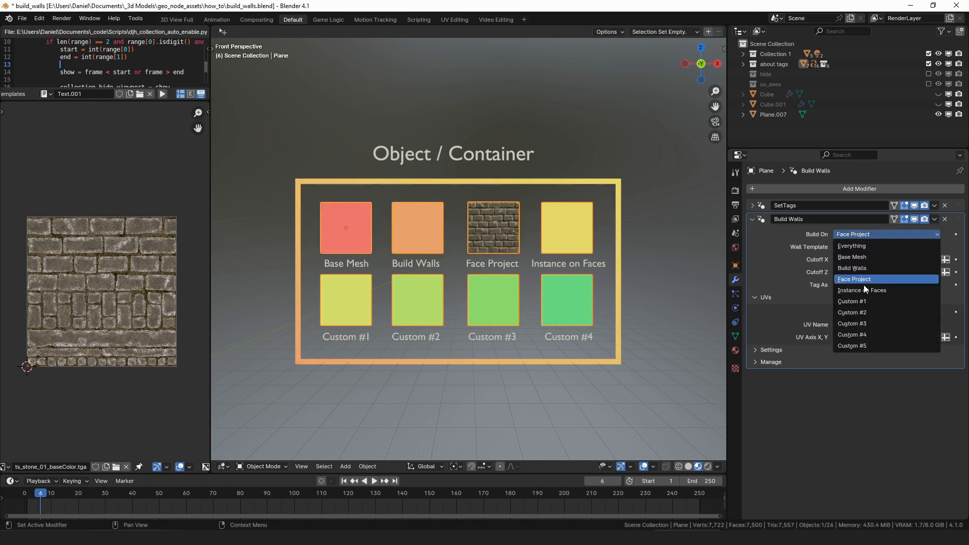
pyautogui.click(864, 290)
# - Switch Build On for the tagged squares object through Custom #1 and Custom #2 to Custom #3
pyautogui.click(863, 235)
pyautogui.click(856, 300)
pyautogui.click(858, 235)
pyautogui.click(856, 312)
pyautogui.click(858, 235)
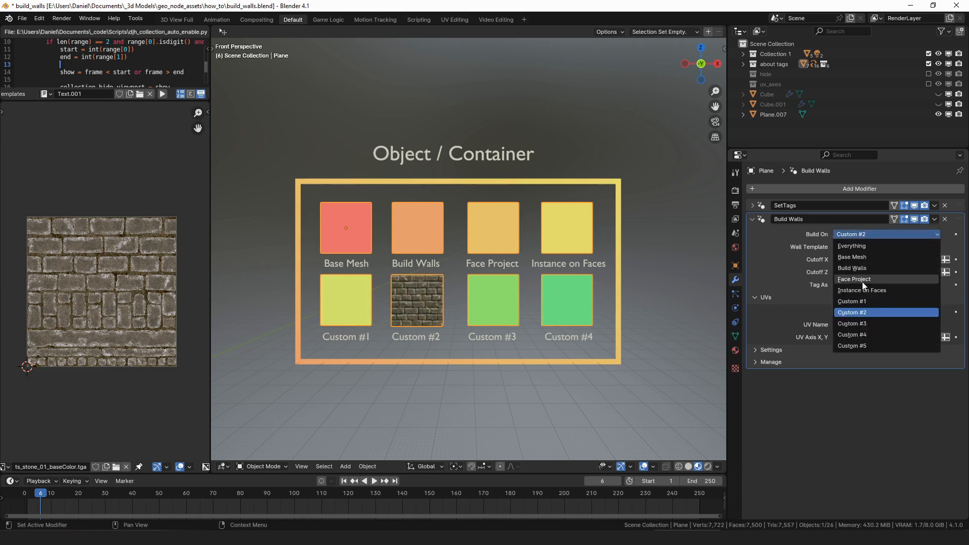
pyautogui.click(862, 323)
# - Set Tag As in the tagged squares' Build Walls modifier to Custom #1
pyautogui.click(866, 285)
pyautogui.click(869, 308)
pyautogui.click(870, 288)
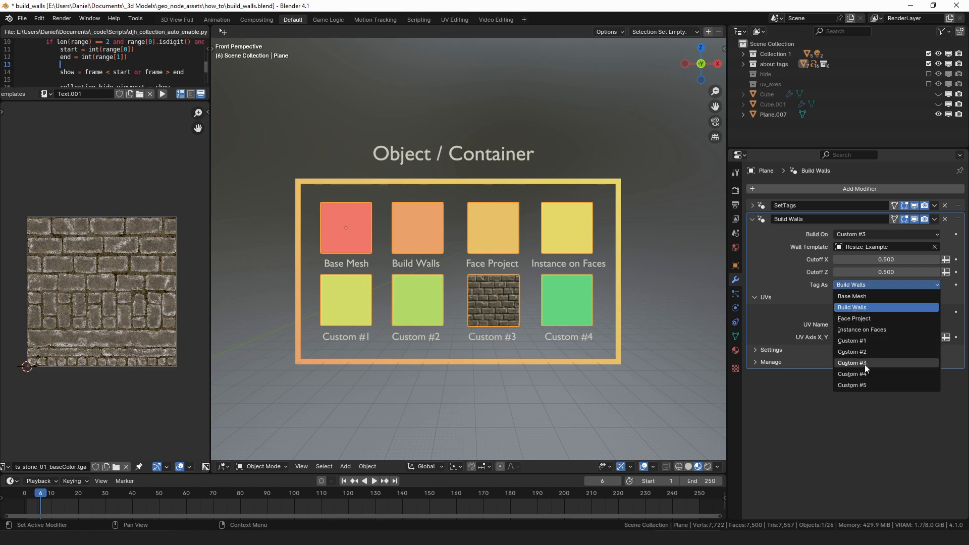
pyautogui.click(866, 341)
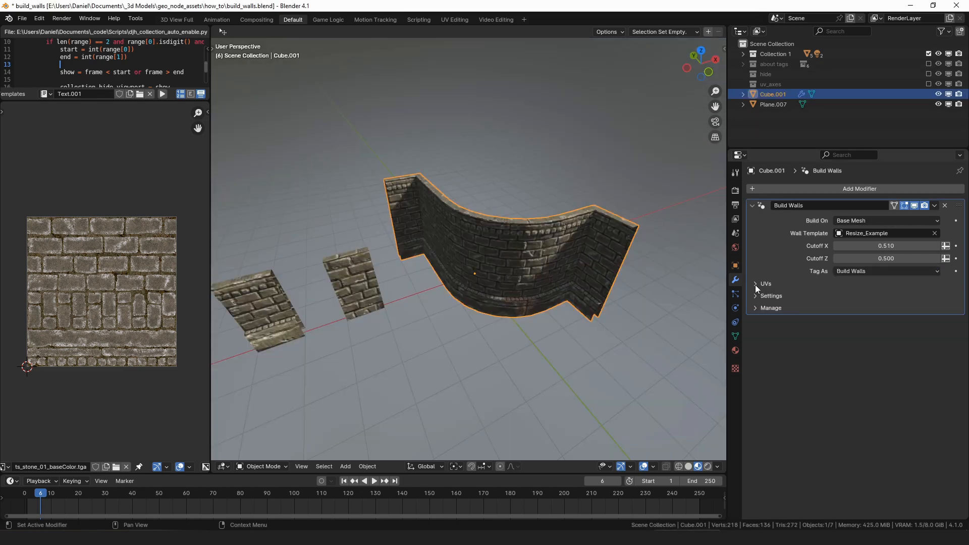
# - Toggle Adjust UVs off and on twice in the curved wall's Build Walls modifier
pyautogui.click(840, 296)
pyautogui.click(839, 296)
pyautogui.click(840, 296)
pyautogui.click(839, 296)
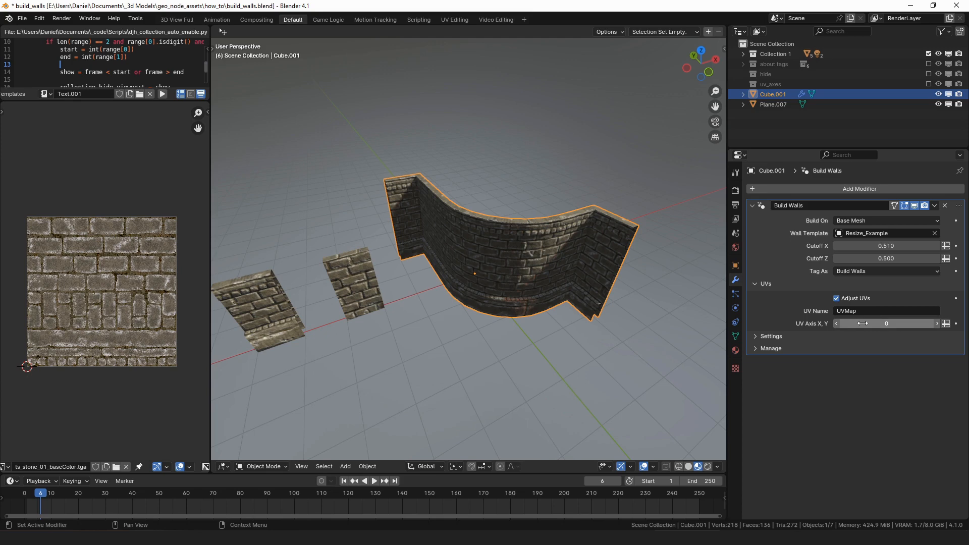
# - Try UV Axis X, Y at 1 on the curved wall and set it back to 0
pyautogui.scroll(3, 587, 286)
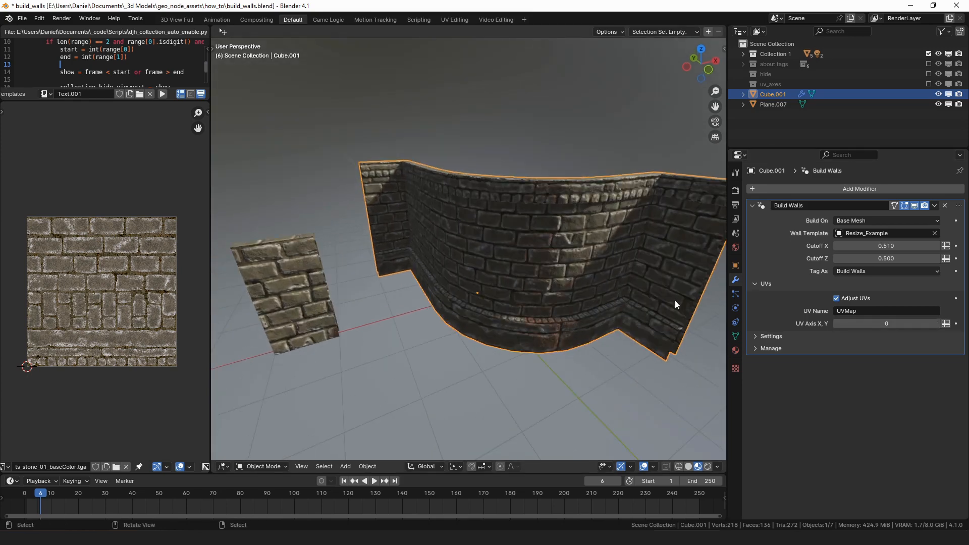
pyautogui.click(936, 323)
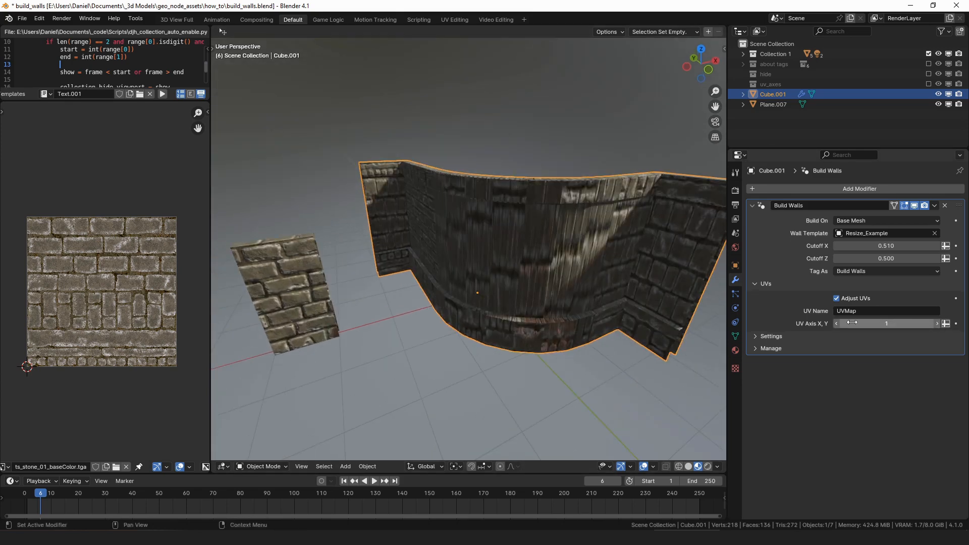
pyautogui.click(837, 323)
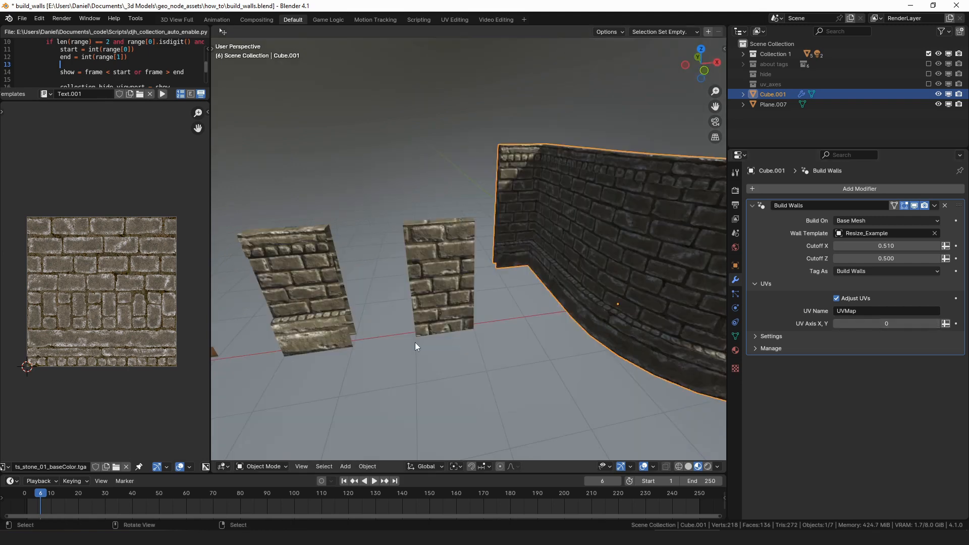
# - Annotate horizontal and vertical axis arrows along the plain brick template in the viewport and along the stone texture image
pyautogui.click(415, 342)
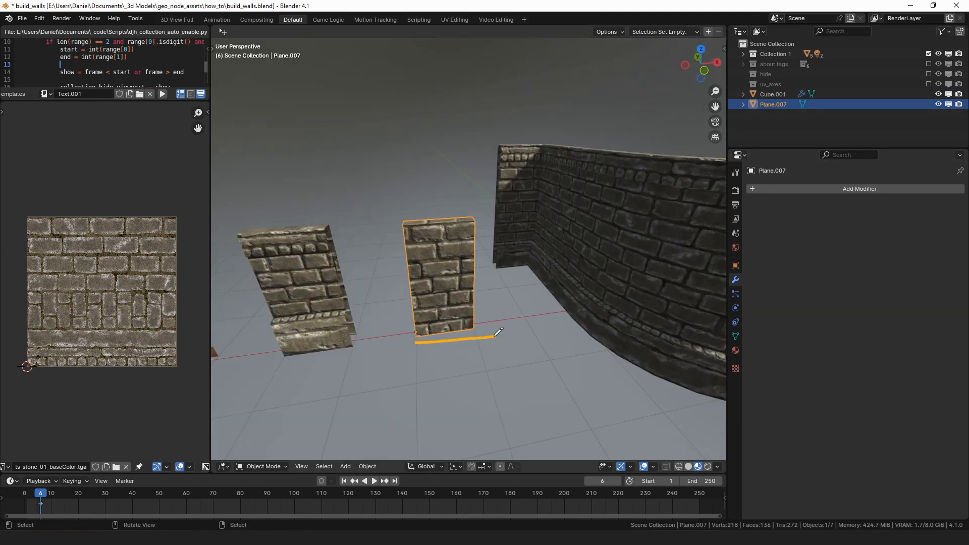
pyautogui.moveTo(493, 336); pyautogui.dragTo(471, 326)
pyautogui.moveTo(413, 344); pyautogui.dragTo(398, 253)
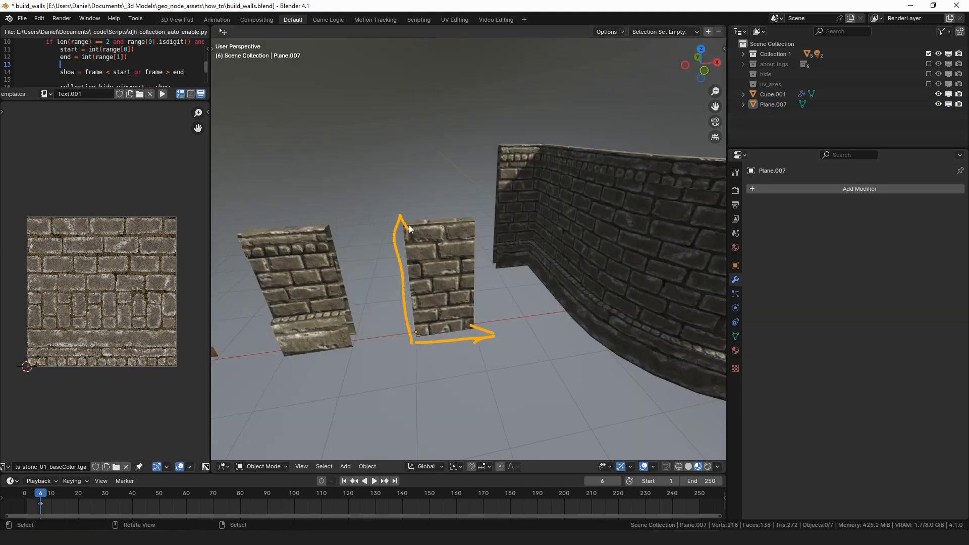
pyautogui.moveTo(77, 375); pyautogui.dragTo(171, 369)
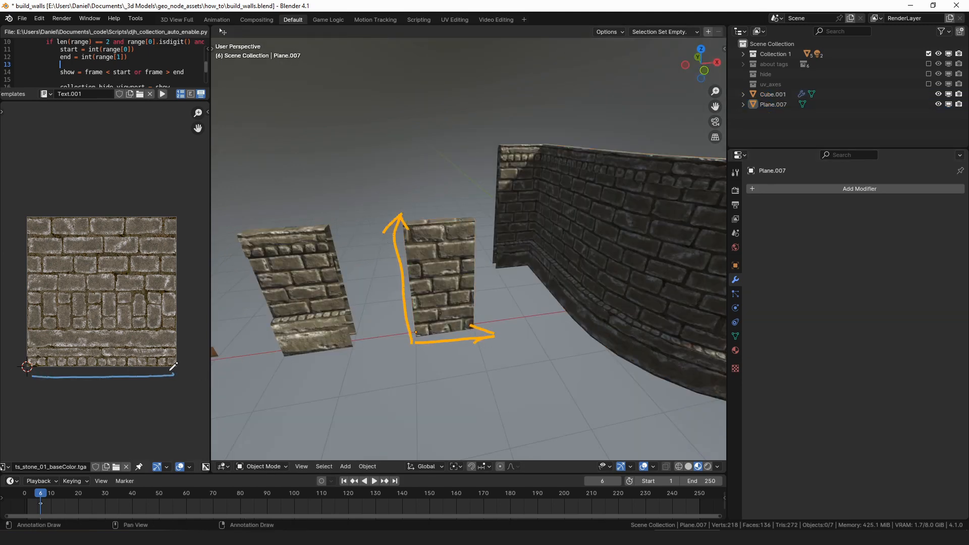
pyautogui.moveTo(15, 371); pyautogui.dragTo(15, 232)
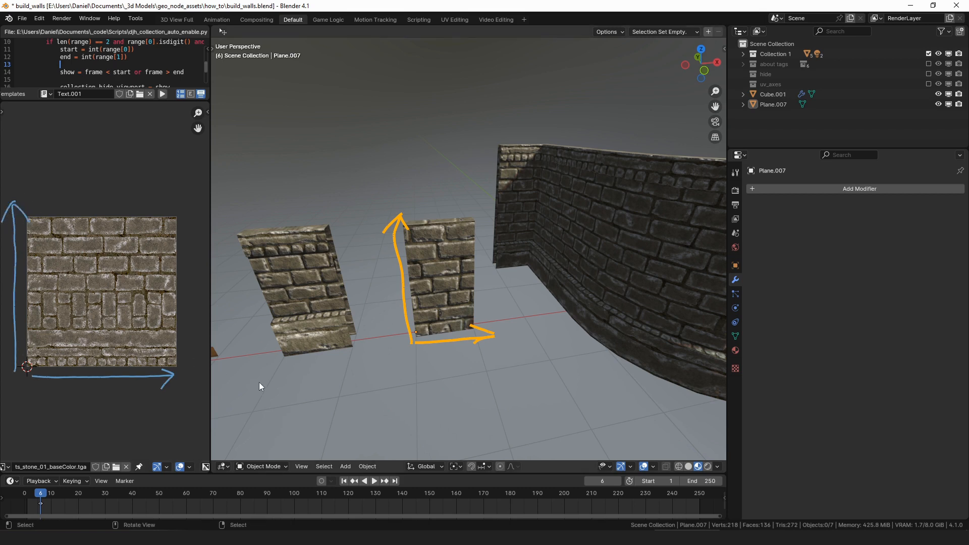
pyautogui.moveTo(485, 349); pyautogui.dragTo(477, 344, button='middle')
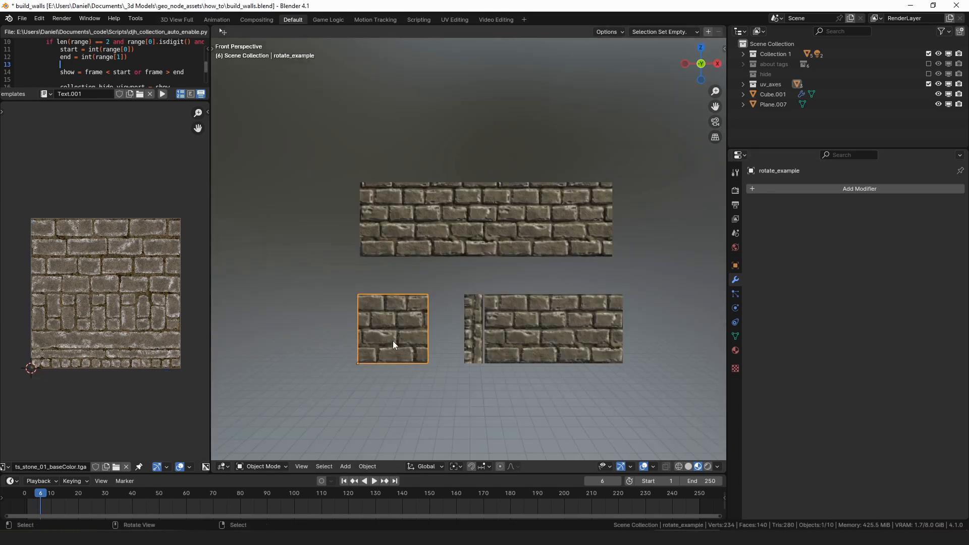
# - Rotate all UVs of the rotate_example template by 90 degrees and return to Object Mode
pyautogui.press('a')
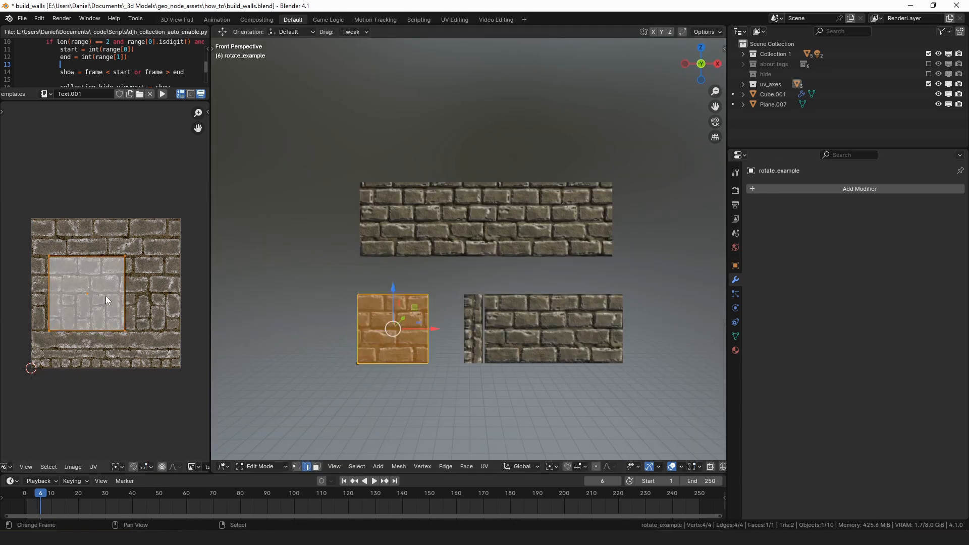
pyautogui.write('r90')
pyautogui.press('Return')
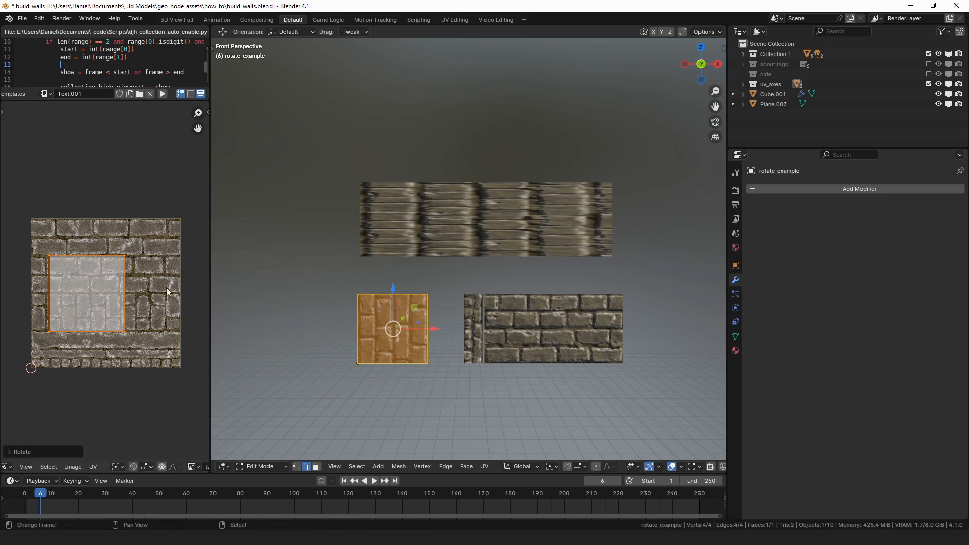
pyautogui.press('Tab')
# - Set UV Axis X, Y to 1 on the uv axis example wall, comparing it once with 0
pyautogui.click(468, 233)
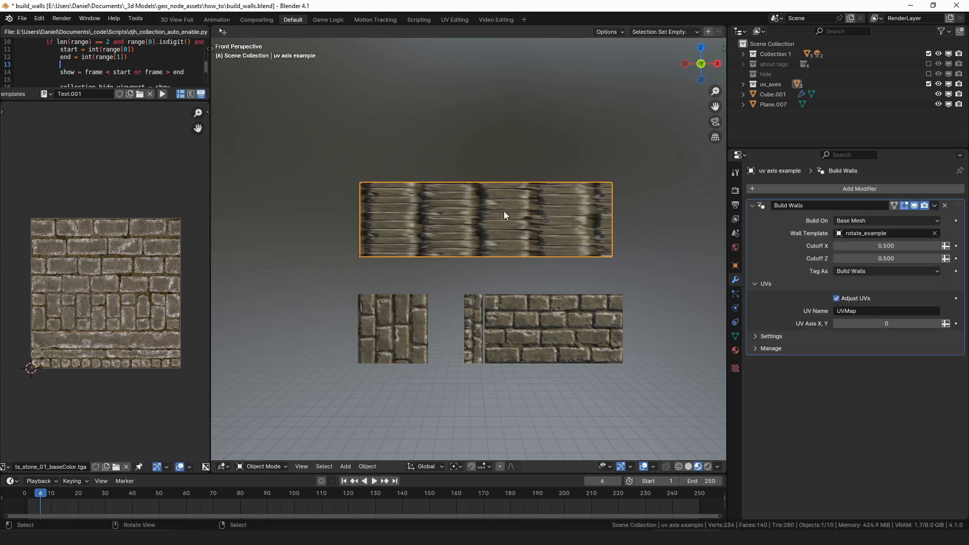
pyautogui.click(937, 324)
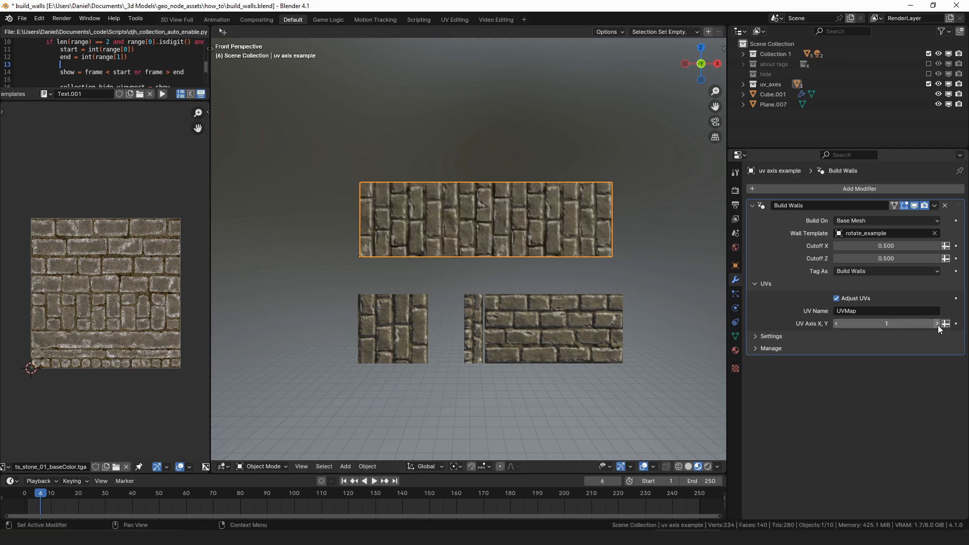
pyautogui.click(836, 325)
pyautogui.click(935, 324)
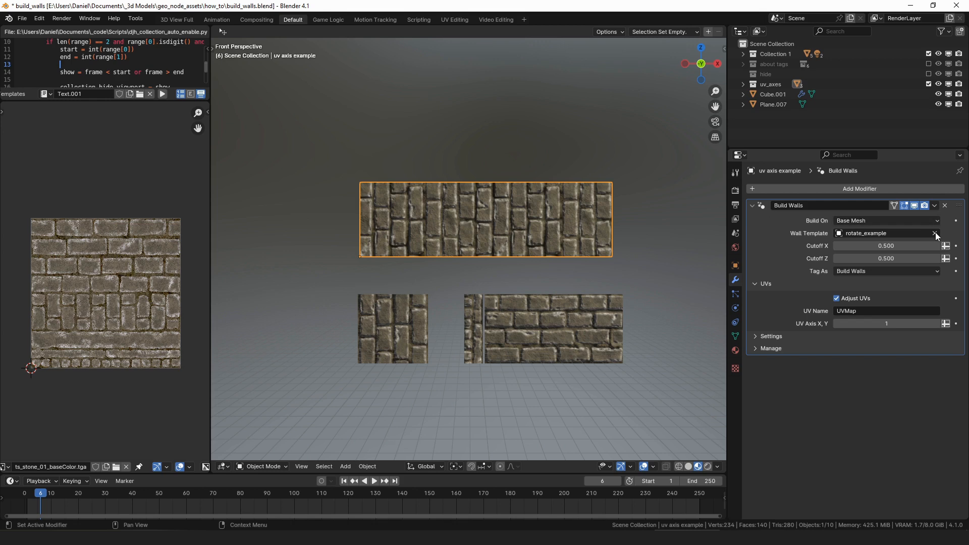
# - Set the uv axis example's Wall Template to multi_dir_example, and annotate that template's vertical and horizontal brick directions
pyautogui.click(934, 233)
pyautogui.press('e')
pyautogui.click(556, 331)
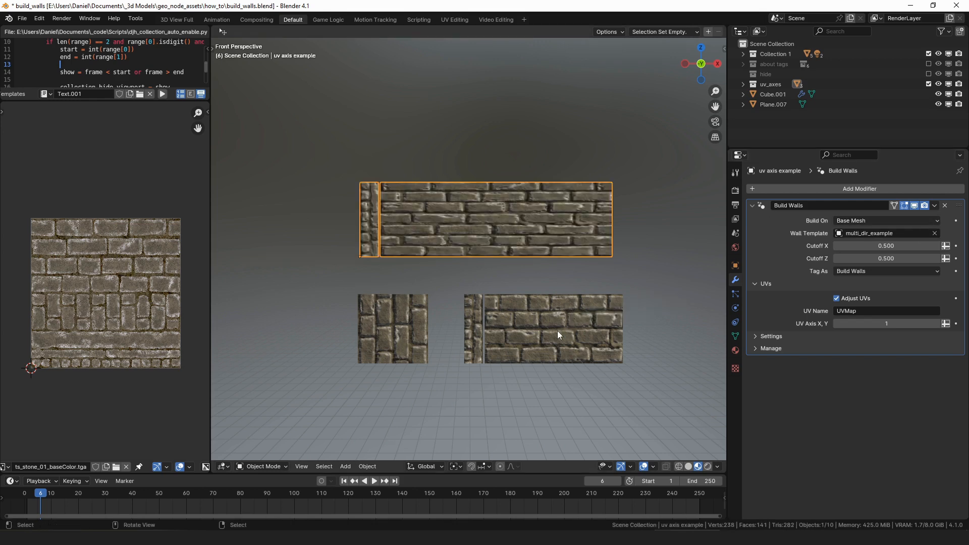
pyautogui.click(459, 367)
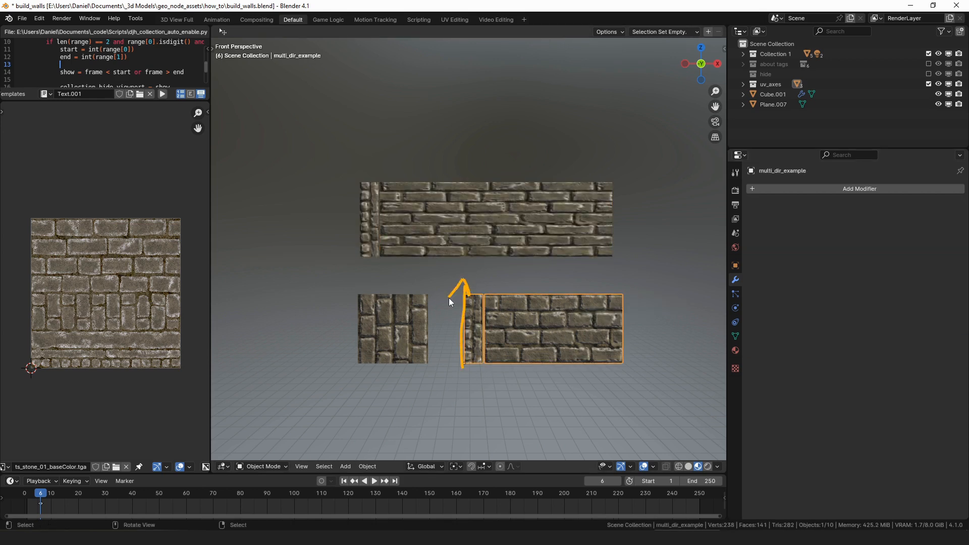
pyautogui.moveTo(494, 338); pyautogui.dragTo(614, 337)
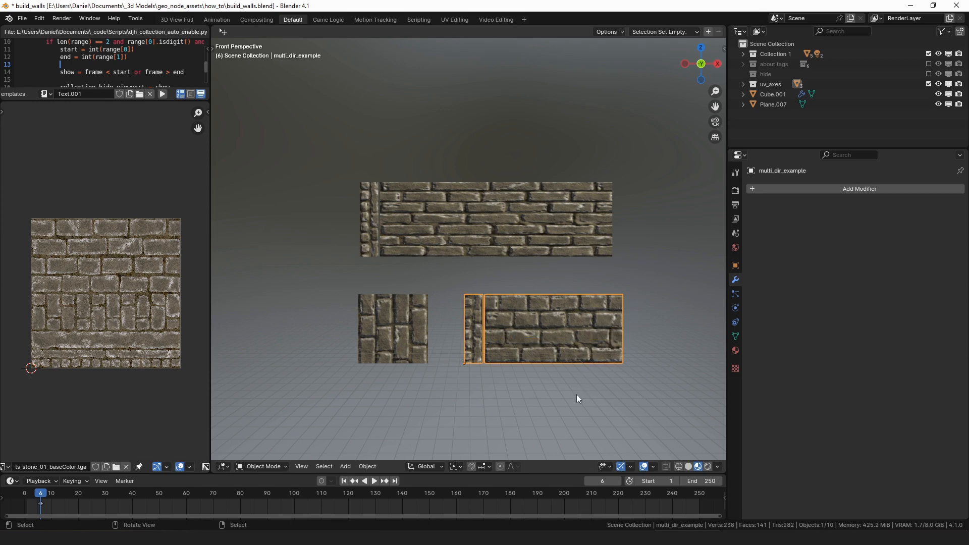
# - Add a Boolean attribute named vertical on the Face domain to the multi_dir_example mesh
pyautogui.click(735, 336)
pyautogui.click(956, 369)
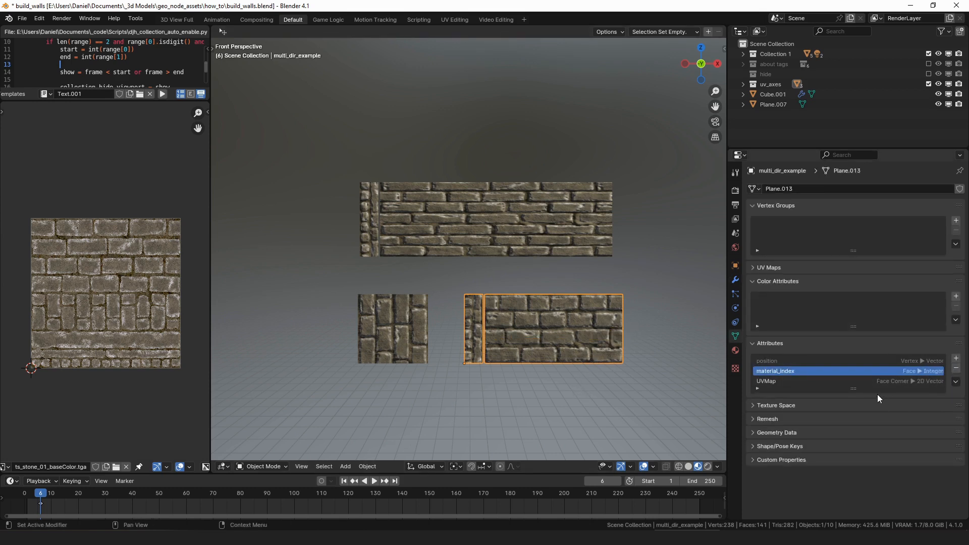
pyautogui.click(955, 359)
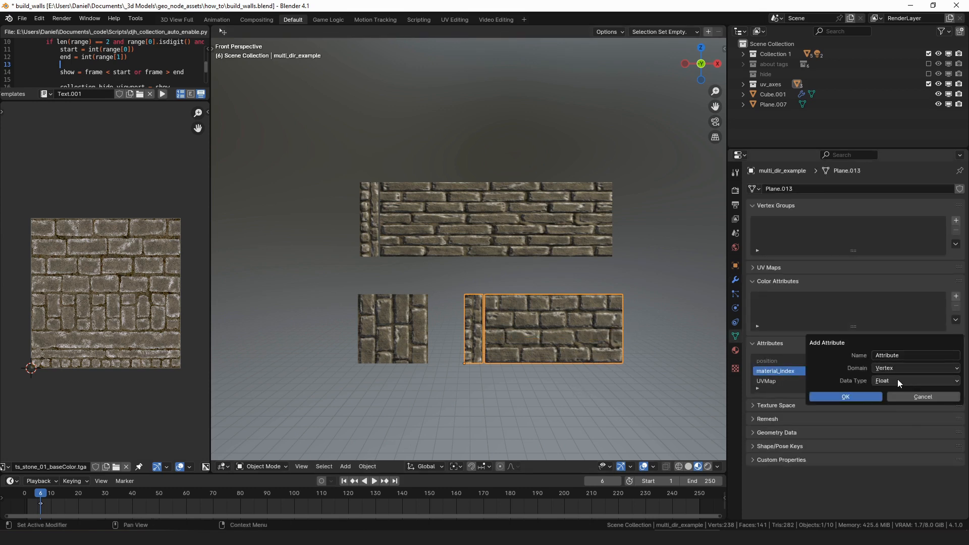
pyautogui.click(897, 379)
pyautogui.click(890, 453)
pyautogui.click(891, 368)
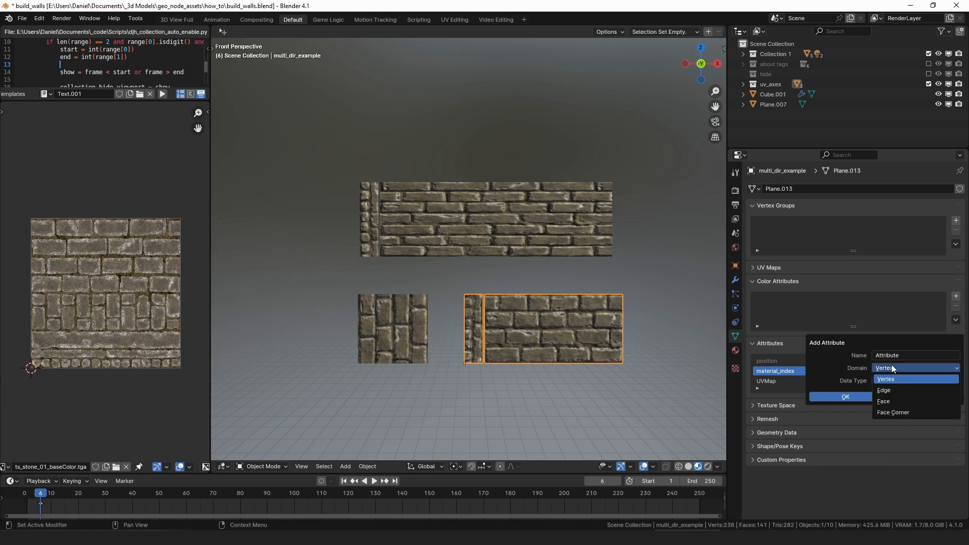
pyautogui.click(897, 401)
pyautogui.click(902, 355)
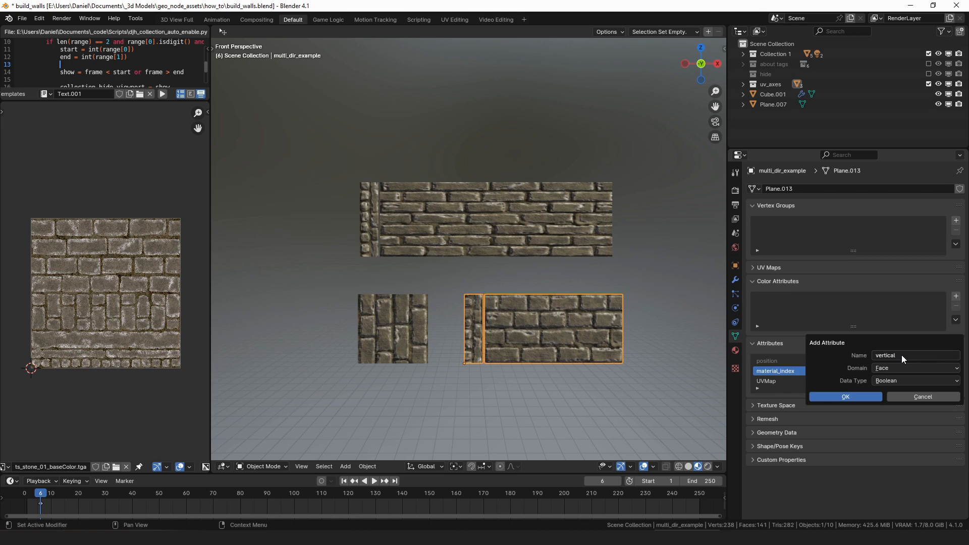
pyautogui.click(847, 397)
pyautogui.click(779, 204)
pyautogui.click(779, 204)
# - Enable the vertical attribute on the narrow edge face of multi_dir_example with Set Attribute
pyautogui.moveTo(454, 305); pyautogui.dragTo(440, 318, button='middle')
pyautogui.press('Tab')
pyautogui.hotkey('alt', 'a')
pyautogui.click(461, 324)
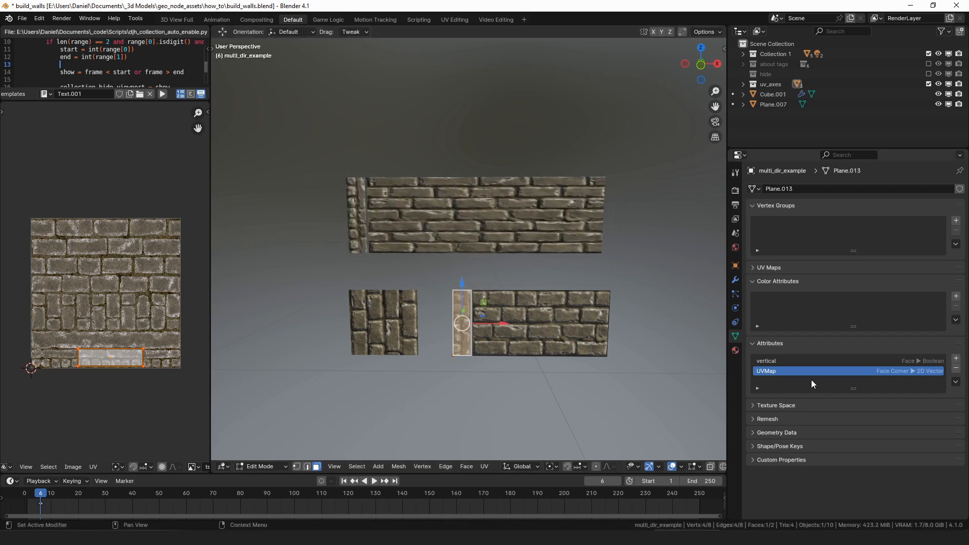
pyautogui.click(804, 361)
pyautogui.press('F3')
pyautogui.write('s')
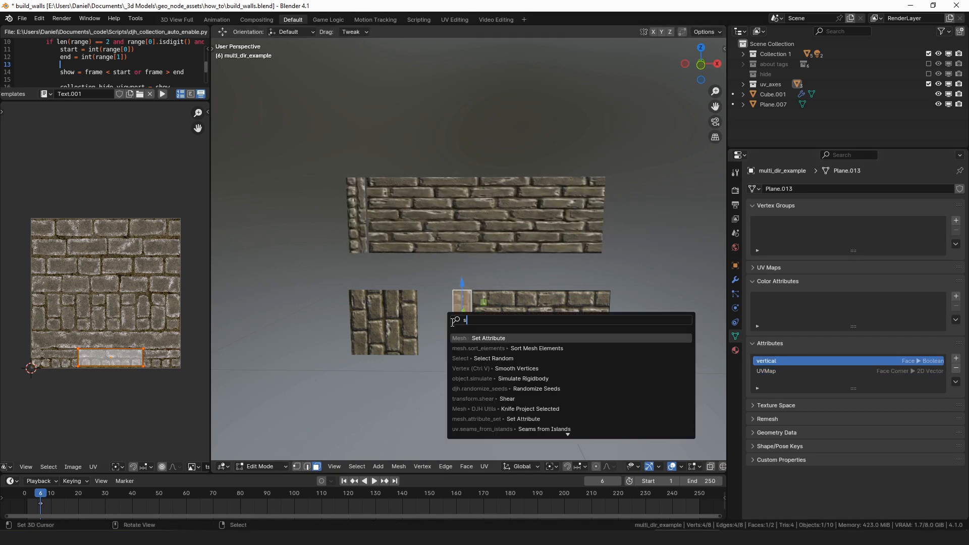
pyautogui.write('et attr')
pyautogui.press('Return')
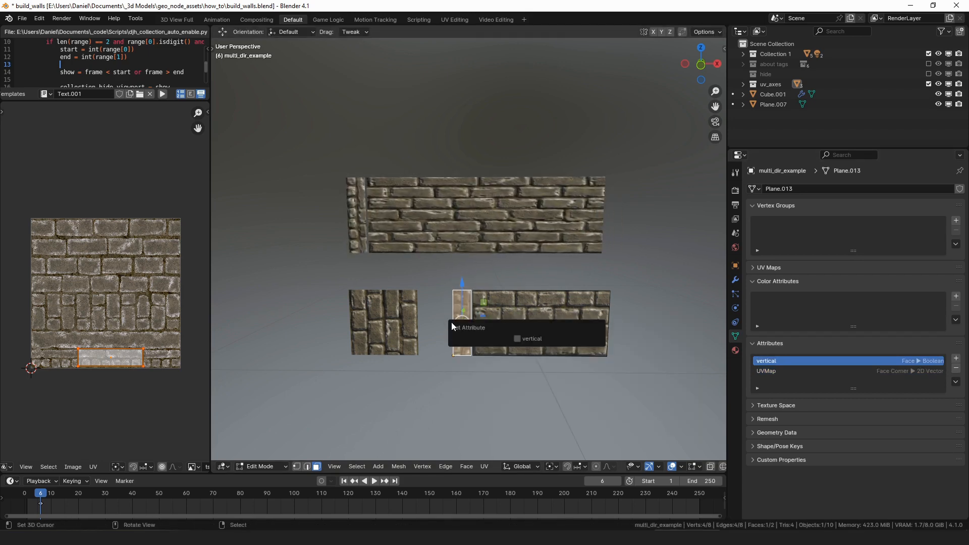
pyautogui.click(519, 339)
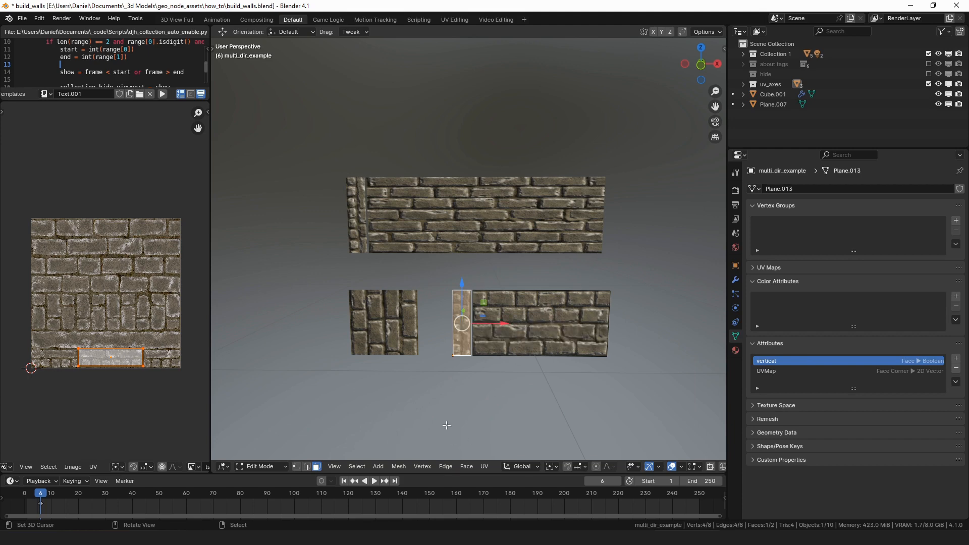
# - Reopen Set Attribute for the selected narrow face to check its vertical value
pyautogui.click(465, 467)
pyautogui.moveTo(396, 469)
pyautogui.click(426, 398)
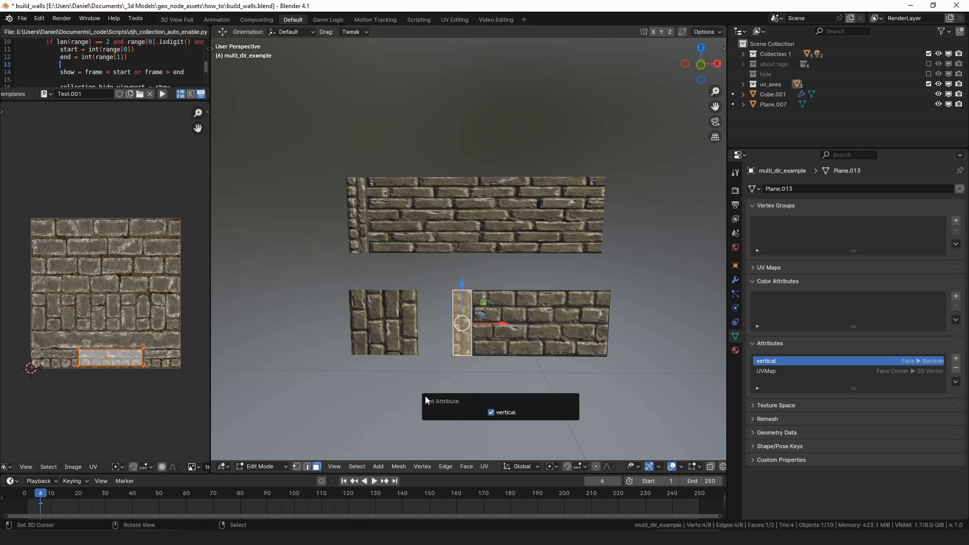
pyautogui.press('F3')
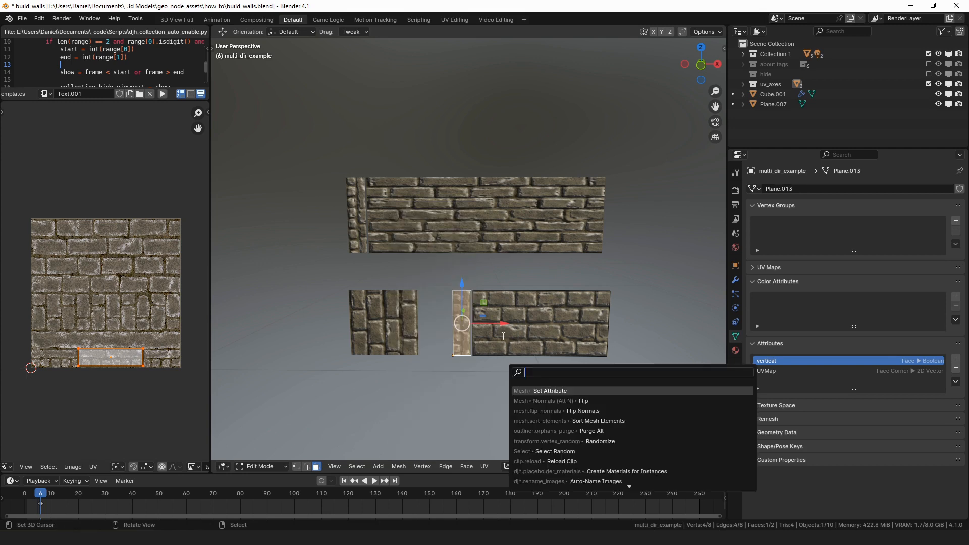
pyautogui.click(578, 391)
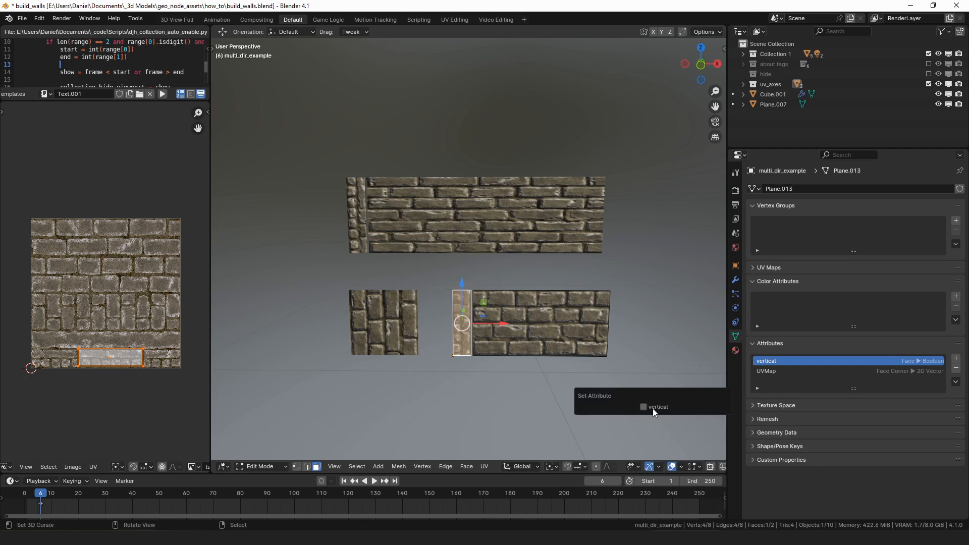
# - Switch UV Axis X, Y on the uv axis example wall to attribute input and assign the vertical attribute
pyautogui.press('Tab')
pyautogui.click(735, 280)
pyautogui.click(910, 322)
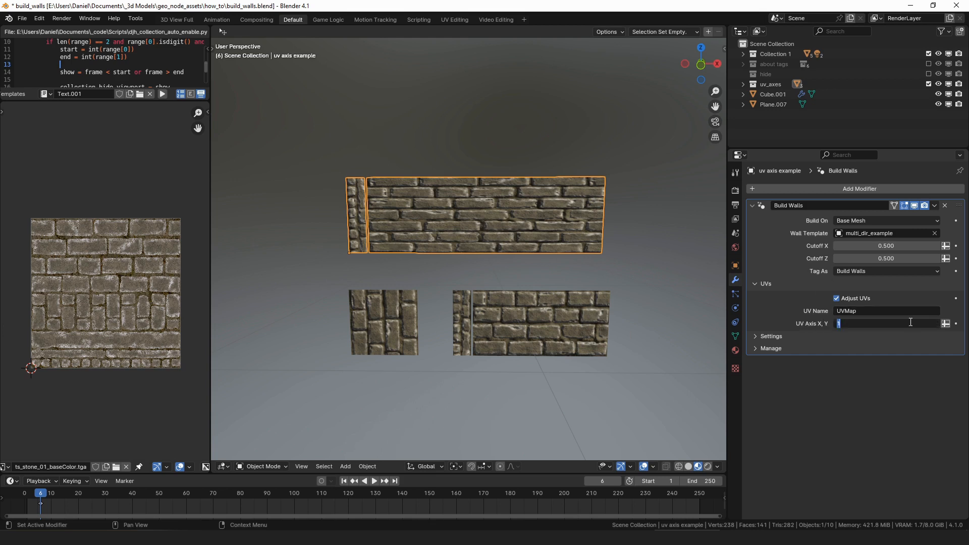
pyautogui.click(906, 337)
pyautogui.click(945, 323)
pyautogui.click(892, 324)
pyautogui.write('vertical')
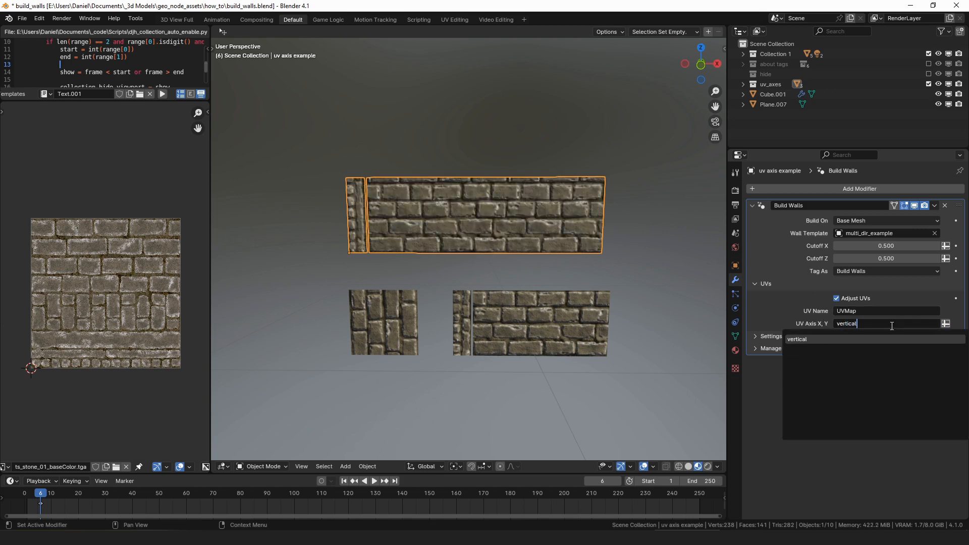
pyautogui.press('Return')
# - Scale up the base face of the uv axis example wall
pyautogui.press('Tab')
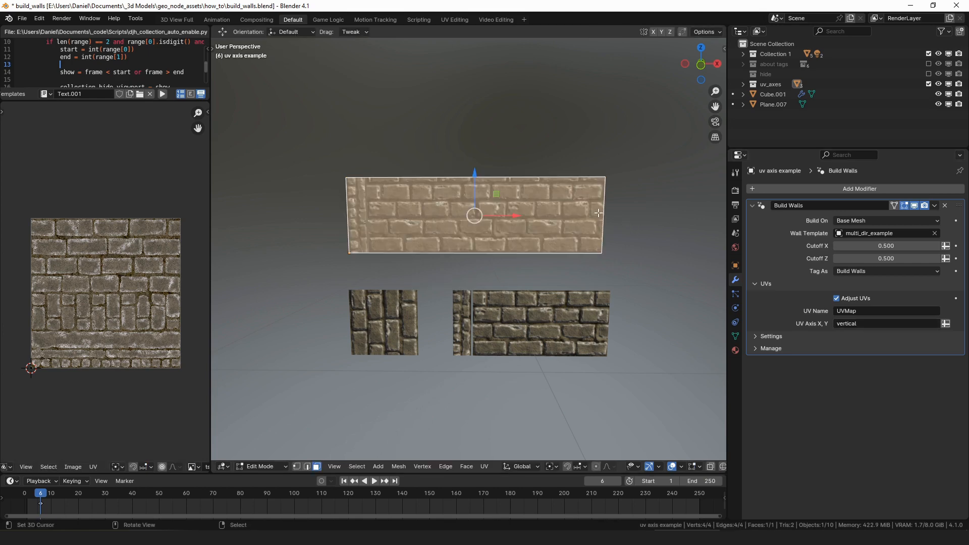
pyautogui.scroll(-3, 462, 226)
pyautogui.press('s')
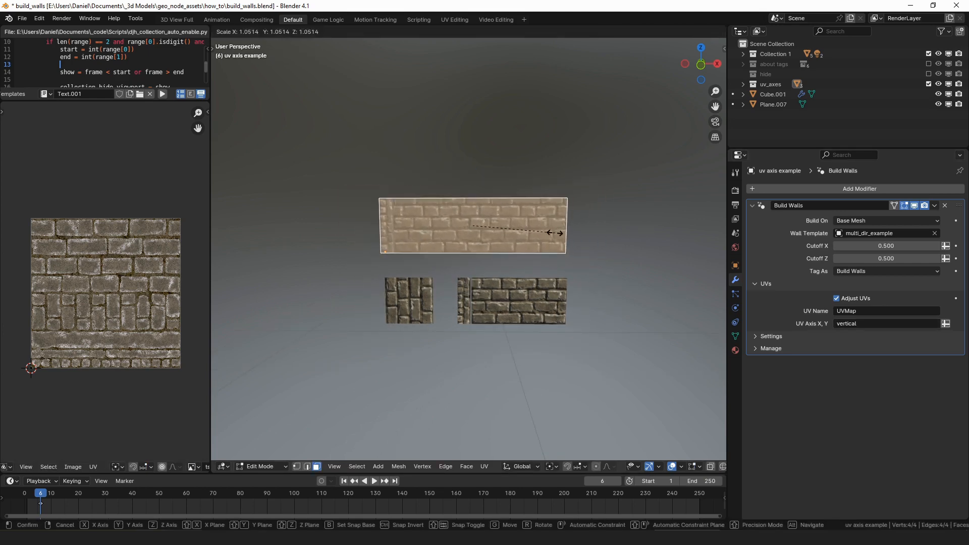
pyautogui.click(558, 232)
# - Move the upper edge and one side edge of the uv axis example face to resize the wall
pyautogui.press('2')
pyautogui.click(489, 190)
pyautogui.moveTo(476, 156)
pyautogui.mouseDown()
pyautogui.moveTo(480, 95)
pyautogui.moveTo(481, 142)
pyautogui.mouseUp()
pyautogui.click(577, 207)
pyautogui.moveTo(615, 217)
pyautogui.mouseDown()
pyautogui.moveTo(223, 216)
pyautogui.moveTo(668, 218)
pyautogui.moveTo(602, 217)
pyautogui.mouseUp()
pyautogui.press('Tab')
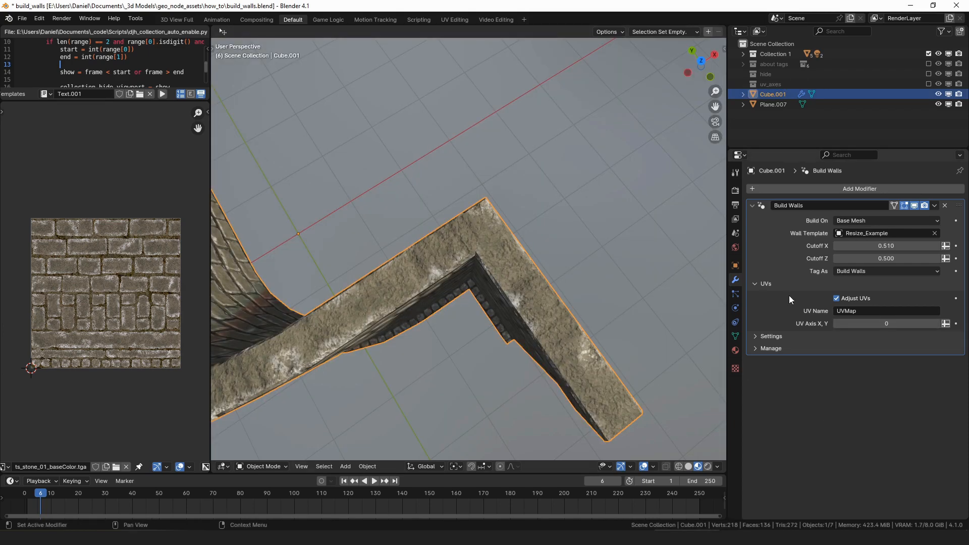
# - Switch Miter Corners off in the Build Walls settings of Cube.001 to compare the wall corner, and switch it back on
pyautogui.click(764, 337)
pyautogui.click(837, 351)
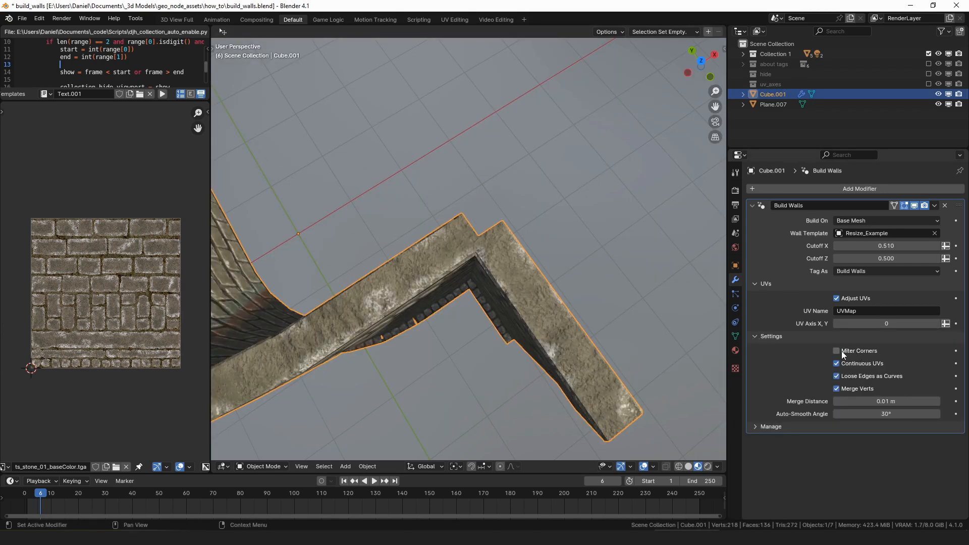
pyautogui.moveTo(533, 312); pyautogui.dragTo(550, 268, button='middle')
pyautogui.click(854, 349)
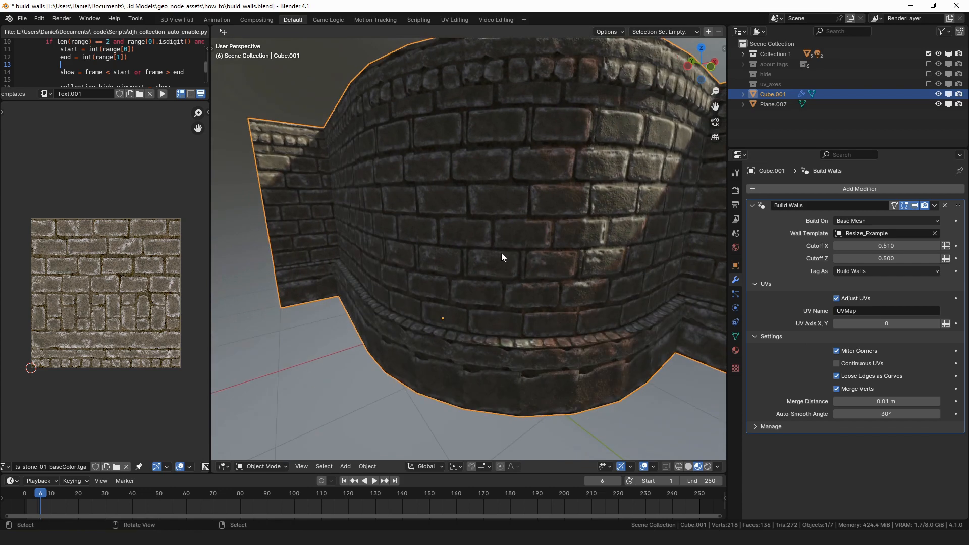
# - Toggle Continuous UVs on Cube.001 to compare the brick layout on the curved wall, leaving it enabled
pyautogui.moveTo(501, 253); pyautogui.dragTo(494, 266, button='middle')
pyautogui.click(861, 362)
pyautogui.click(861, 364)
pyautogui.click(861, 364)
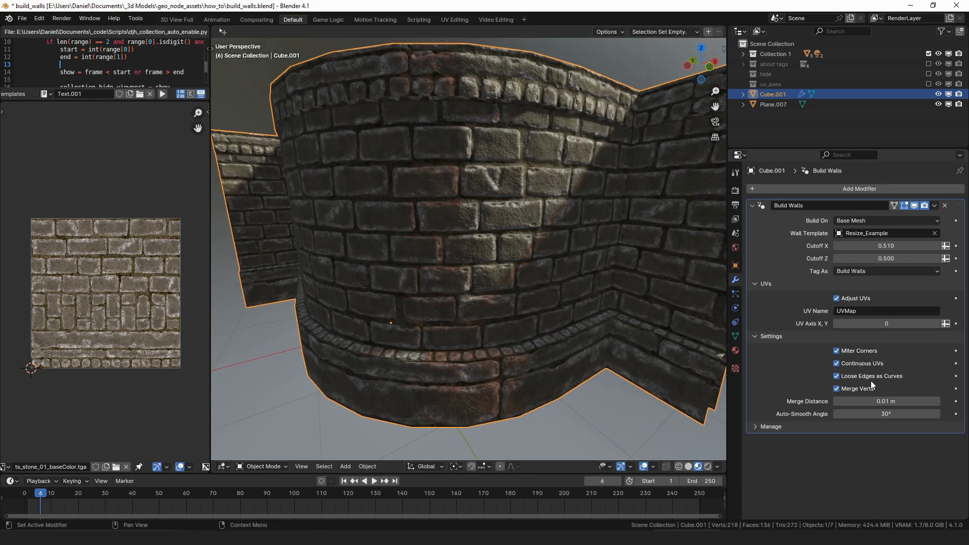
pyautogui.click(869, 375)
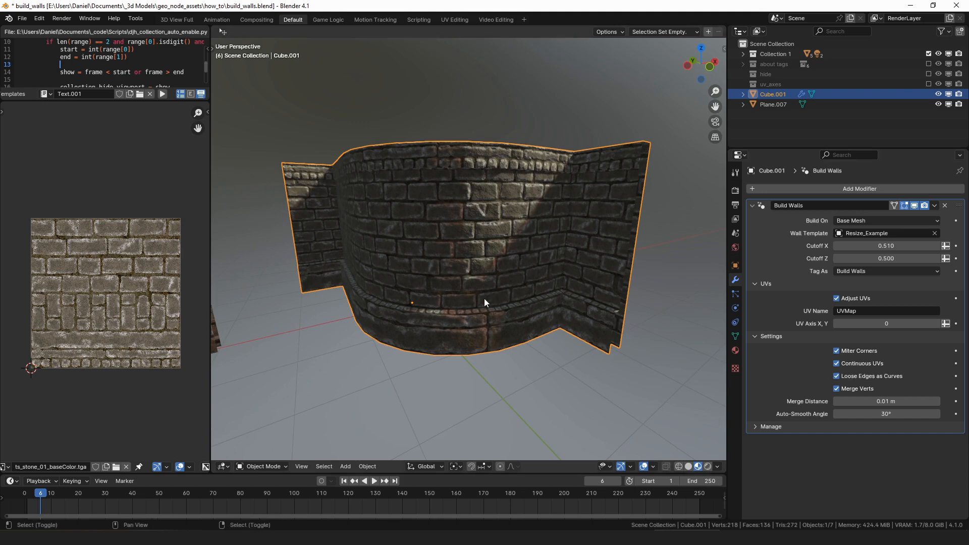
# - Move a loose horizontal edge of the Resize_Example template up about 0.46 m along Z
pyautogui.keyDown('shift'); pyautogui.moveTo(483, 303); pyautogui.dragTo(625, 286, button='middle'); pyautogui.keyUp('shift')
pyautogui.scroll(-2, 543, 293)
pyautogui.moveTo(504, 262); pyautogui.dragTo(492, 270, button='middle')
pyautogui.click(323, 281)
pyautogui.keyDown('shift'); pyautogui.moveTo(389, 277); pyautogui.dragTo(398, 276, button='middle'); pyautogui.keyUp('shift')
pyautogui.press('Tab')
pyautogui.keyDown('alt'); pyautogui.click(346, 304); pyautogui.keyUp('alt')
pyautogui.press('g')
pyautogui.press('z')
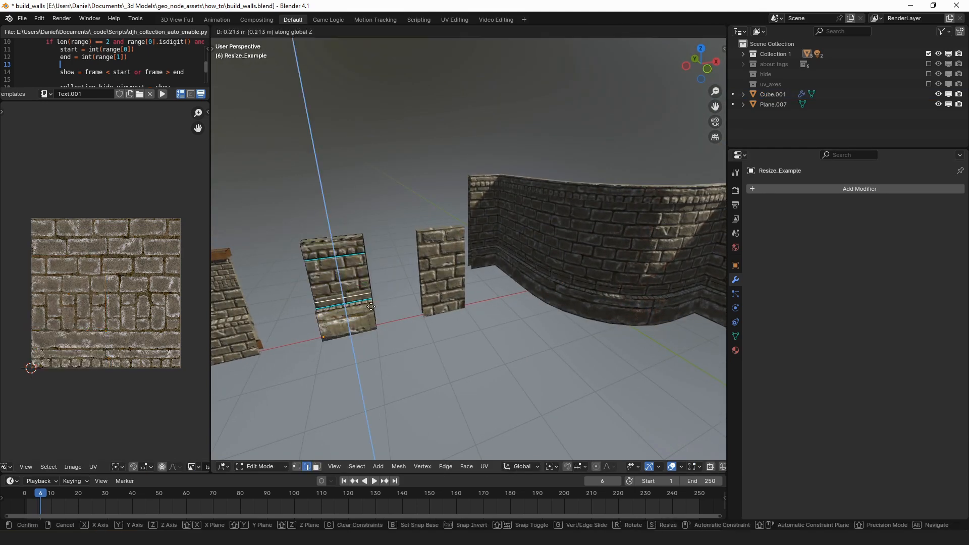
pyautogui.click(348, 295)
pyautogui.moveTo(337, 269); pyautogui.dragTo(335, 247)
# - Offset the loose edge of Resize_Example about 0.071 m along Y and leave mesh editing
pyautogui.moveTo(339, 249); pyautogui.dragTo(401, 256, button='middle')
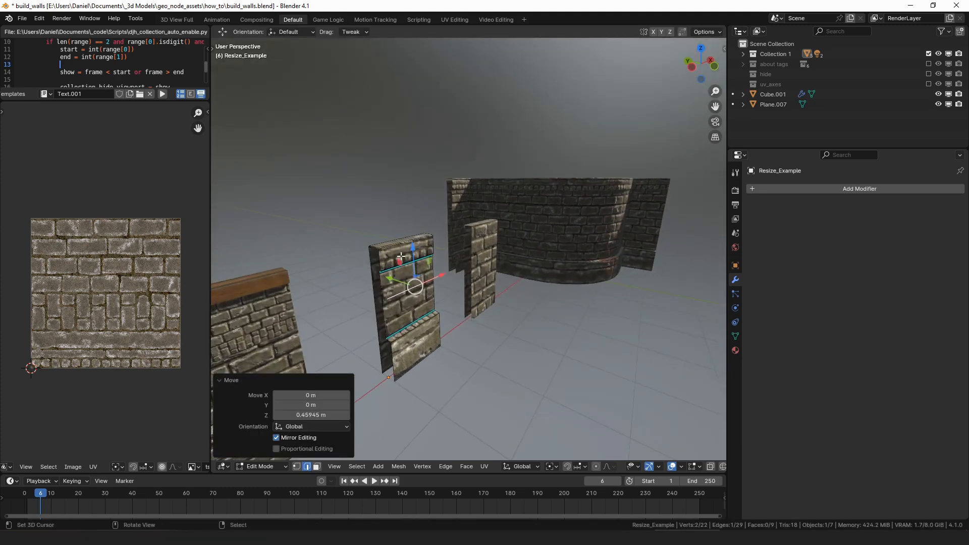
pyautogui.press('KP_Decimal')
pyautogui.press('g')
pyautogui.press('y')
pyautogui.click(426, 243)
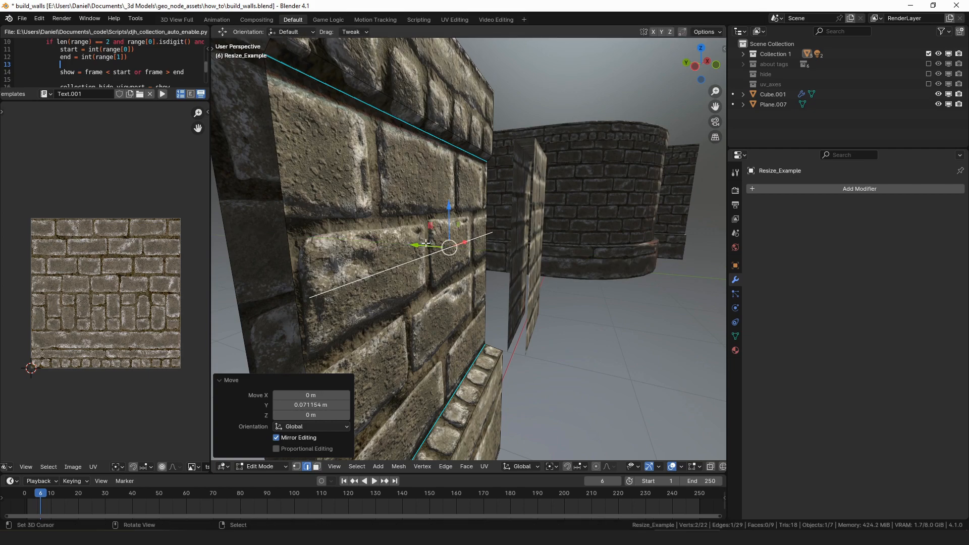
pyautogui.scroll(-5, 426, 244)
pyautogui.hotkey('ctrl', 'Tab')
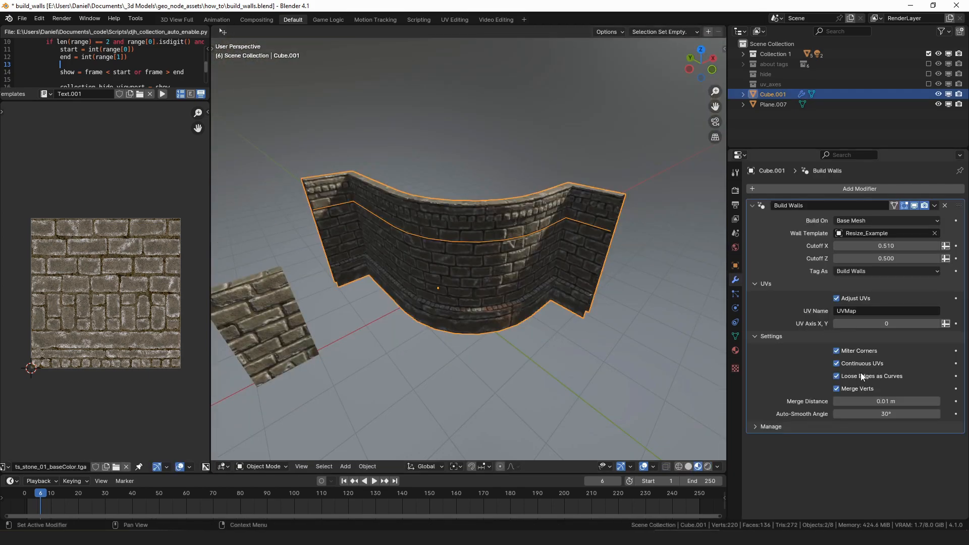
# - Toggle Loose Edges as Curves on Cube.001 to compare the generated curve, leaving it disabled
pyautogui.click(861, 373)
pyautogui.click(861, 373)
pyautogui.click(861, 373)
pyautogui.click(861, 373)
pyautogui.click(858, 375)
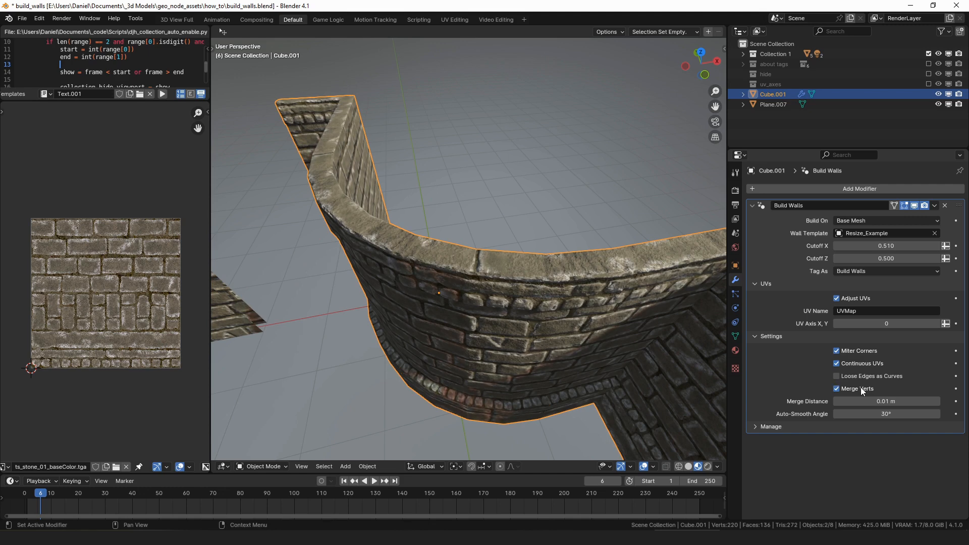
# - Set the Merge Distance of the Cube.001 walls to 0 m
pyautogui.moveTo(550, 330); pyautogui.dragTo(555, 298, button='middle')
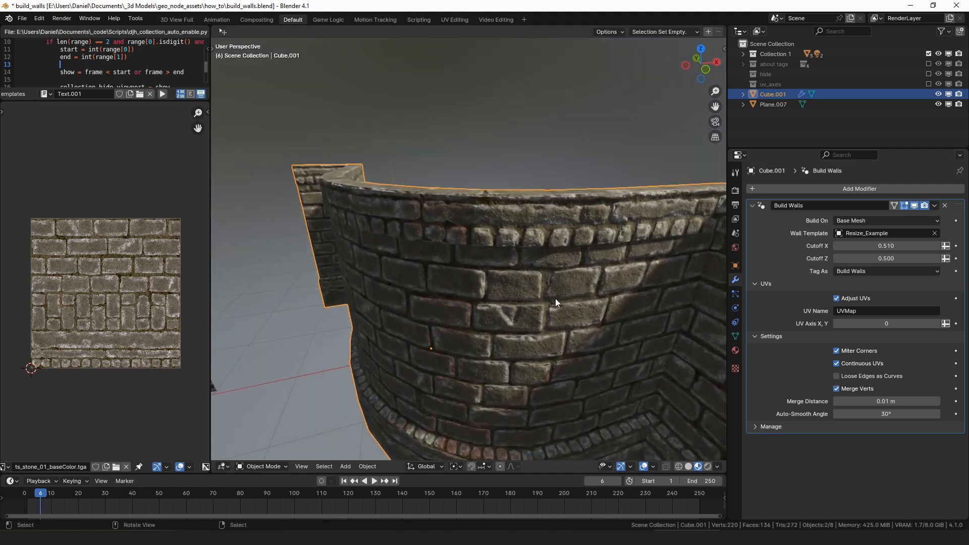
pyautogui.moveTo(886, 401)
pyautogui.mouseDown()
pyautogui.moveTo(921, 401)
pyautogui.moveTo(897, 401)
pyautogui.mouseUp()
pyautogui.click(888, 400)
pyautogui.write('0')
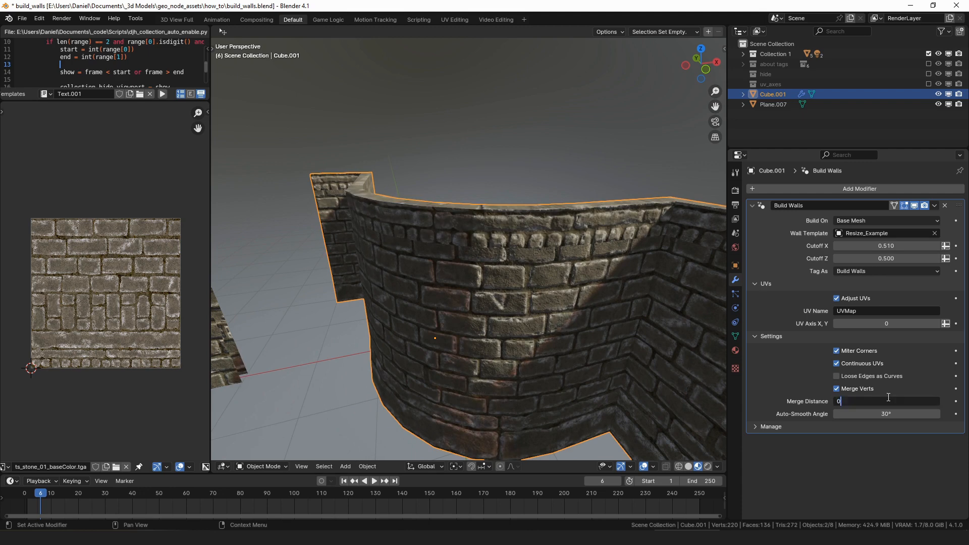
pyautogui.press('Return')
# - Set the Auto-Smooth Angle of the Cube.001 walls to 180° and inspect the shading
pyautogui.moveTo(887, 413); pyautogui.dragTo(903, 414)
pyautogui.click(885, 419)
pyautogui.write('1')
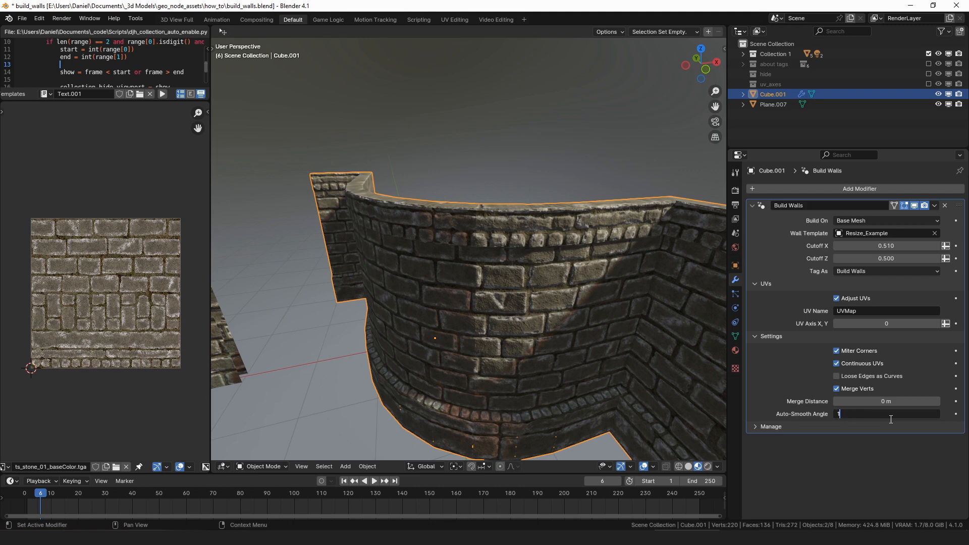
pyautogui.write('80')
pyautogui.press('Return')
pyautogui.moveTo(590, 275); pyautogui.dragTo(673, 306, button='middle')
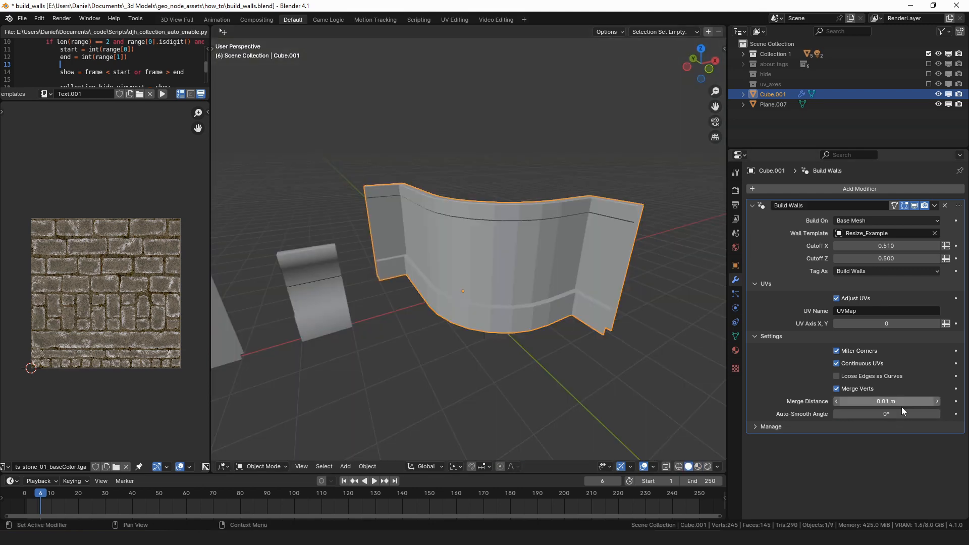
# - Set the Auto-Smooth Angle of the Cube.001 walls to 108°
pyautogui.click(888, 414)
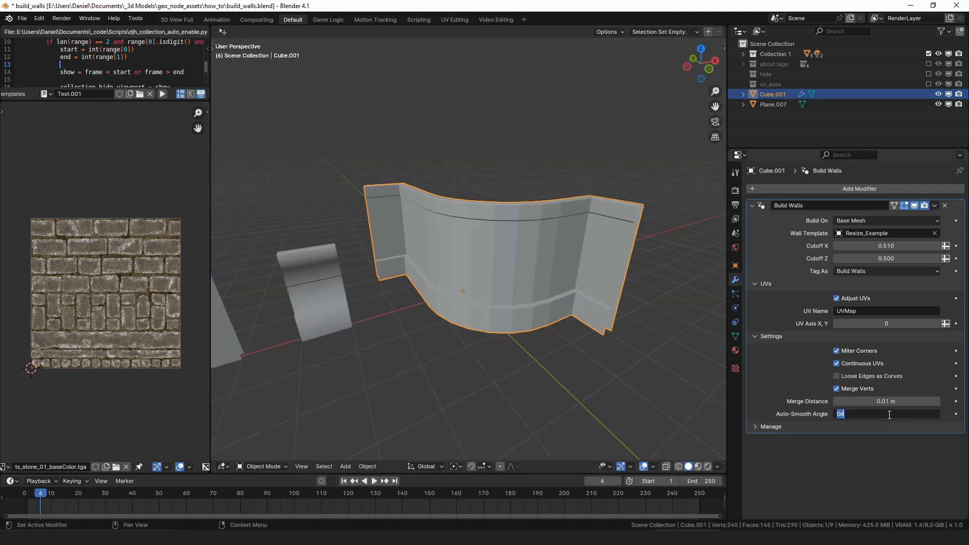
pyautogui.write('108')
pyautogui.press('Return')
# - Mark three vertical edges of the Cube.001 base mesh as sharp, one after another, and leave mesh editing
pyautogui.press('Tab')
pyautogui.rightClick(583, 249)
pyautogui.hotkey('ctrl', 'e')
pyautogui.click(607, 260)
pyautogui.rightClick(538, 269)
pyautogui.hotkey('ctrl', 'e')
pyautogui.click(537, 268)
pyautogui.rightClick(492, 272)
pyautogui.hotkey('ctrl', 'e')
pyautogui.click(497, 274)
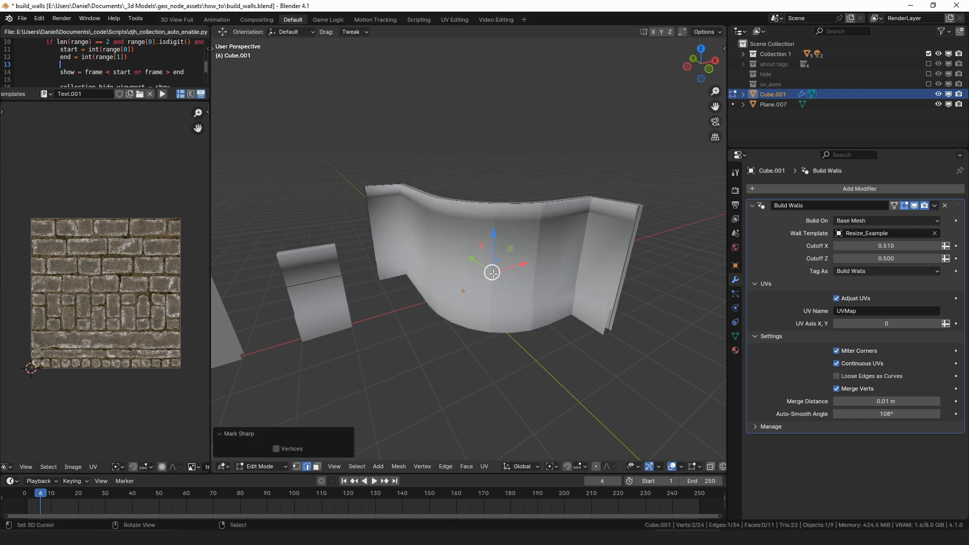
pyautogui.press('Tab')
# - Mark the lower and upper horizontal profile edges of the Resize_Example template as sharp
pyautogui.rightClick(303, 289)
pyautogui.press('Tab')
pyautogui.rightClick(324, 310)
pyautogui.hotkey('ctrl', 'e')
pyautogui.click(328, 307)
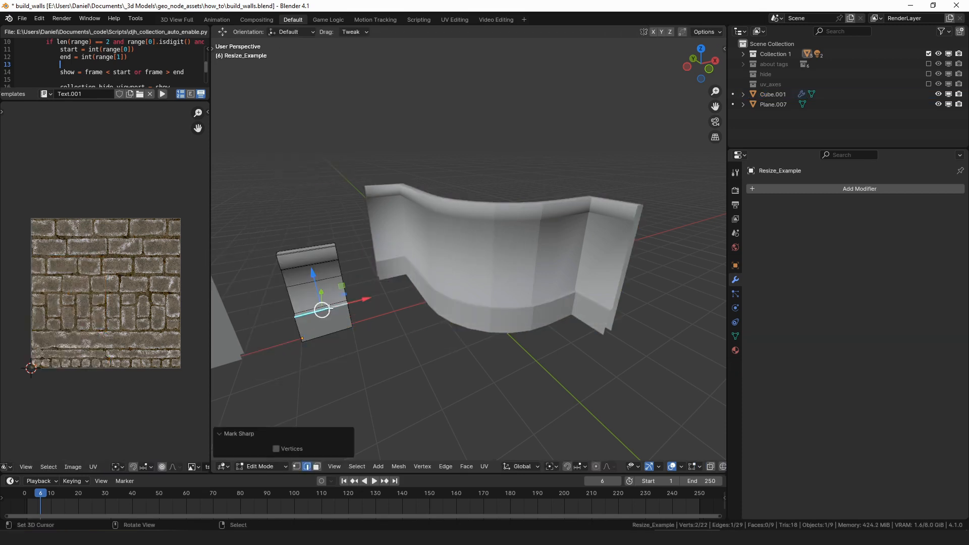
pyautogui.rightClick(315, 263)
pyautogui.hotkey('ctrl', 'e')
pyautogui.click(316, 261)
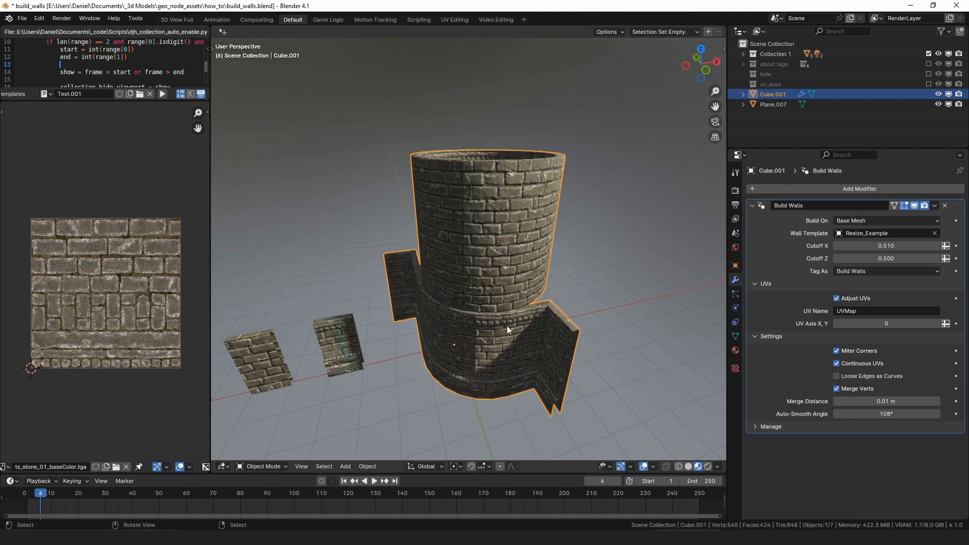
# - Raise the top edge loop of the round tower in Cube.001 about 1.46 m along Z
pyautogui.keyDown('alt'); pyautogui.rightClick(481, 160); pyautogui.keyUp('alt')
pyautogui.moveTo(486, 140); pyautogui.dragTo(485, 136)
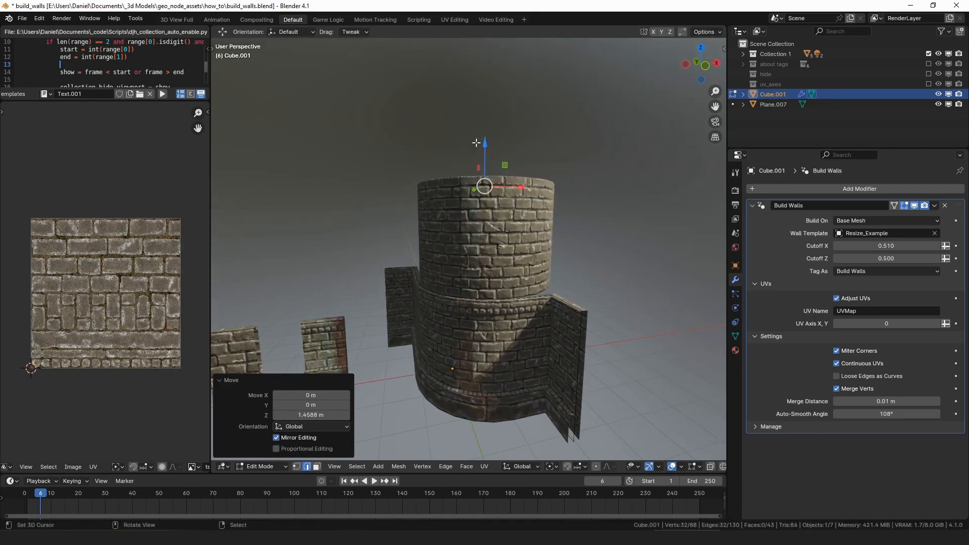
# - Extend the end of the tower's attached wall about 2.17 m along Y, and extrude it onward along X, Y and X to form a courtyard
pyautogui.press('g')
pyautogui.press('y')
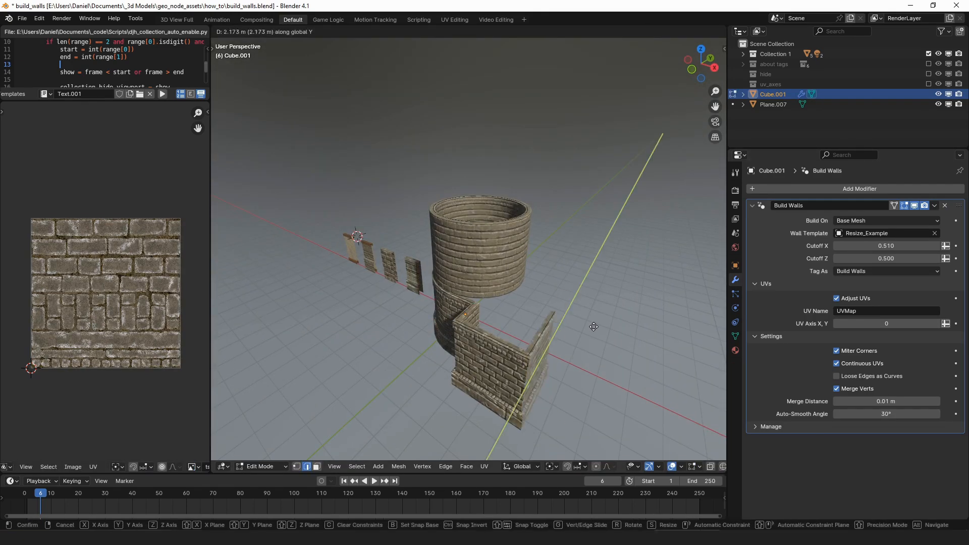
pyautogui.click(593, 327)
pyautogui.moveTo(593, 326); pyautogui.dragTo(629, 268, button='middle')
pyautogui.press('e')
pyautogui.press('x')
pyautogui.click(580, 361)
pyautogui.press('e')
pyautogui.press('y')
pyautogui.click(580, 312)
pyautogui.press('e')
pyautogui.press('x')
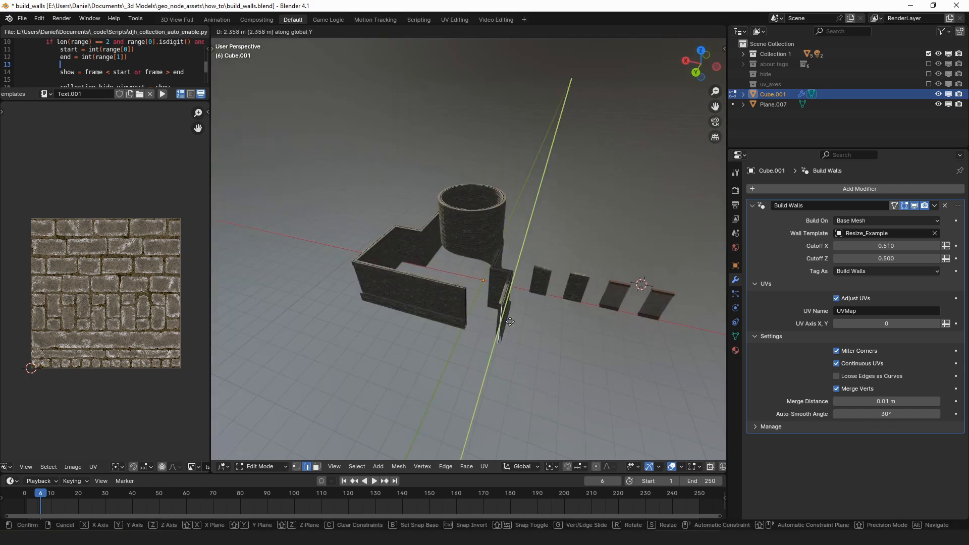
# - Reposition the front courtyard wall, moving its selected part about 3.8 m along X, and adjust the adjoining section
pyautogui.moveTo(429, 328); pyautogui.dragTo(427, 340)
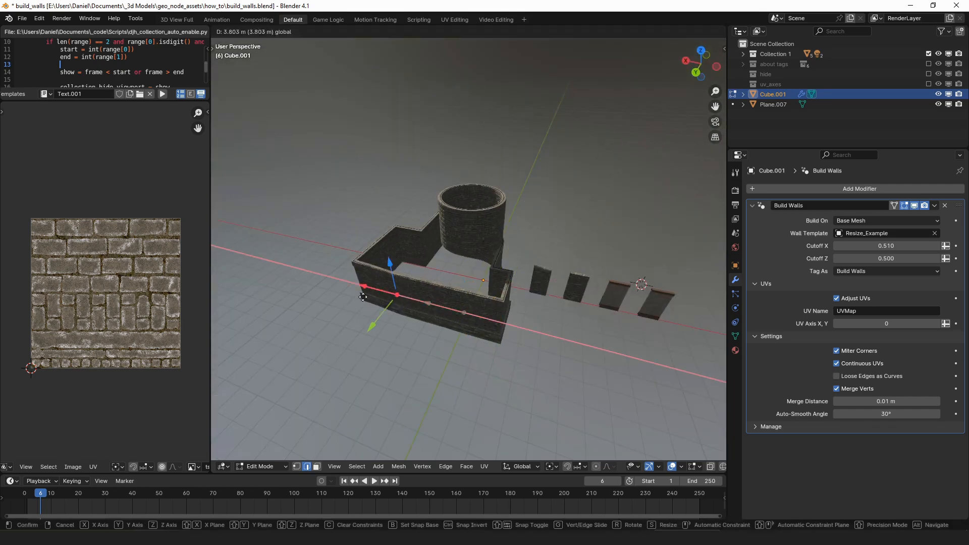
pyautogui.moveTo(426, 340); pyautogui.dragTo(550, 318, button='middle')
pyautogui.moveTo(557, 314); pyautogui.dragTo(570, 319)
pyautogui.press('Tab')
# - Select the linked geometry of the inner wall face beside the tower and split it off as its own object
pyautogui.press('Tab')
pyautogui.moveTo(363, 258); pyautogui.dragTo(467, 198, button='middle')
pyautogui.rightClick(487, 201)
pyautogui.hotkey('ctrl', 'l')
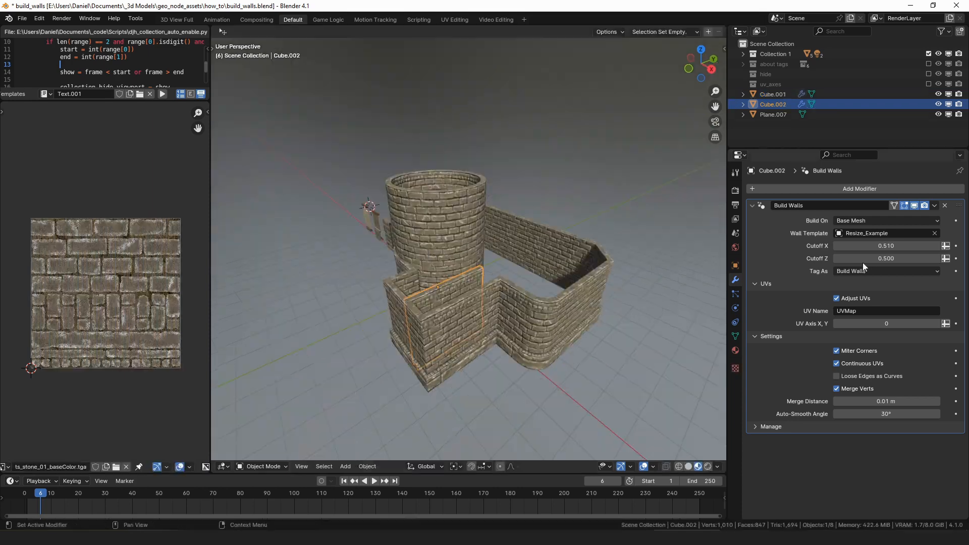
# - Set the Wall Template of the split-off wall to detailed_template and move its face along Z
pyautogui.rightClick(448, 283)
pyautogui.moveTo(448, 283); pyautogui.dragTo(459, 286, button='middle')
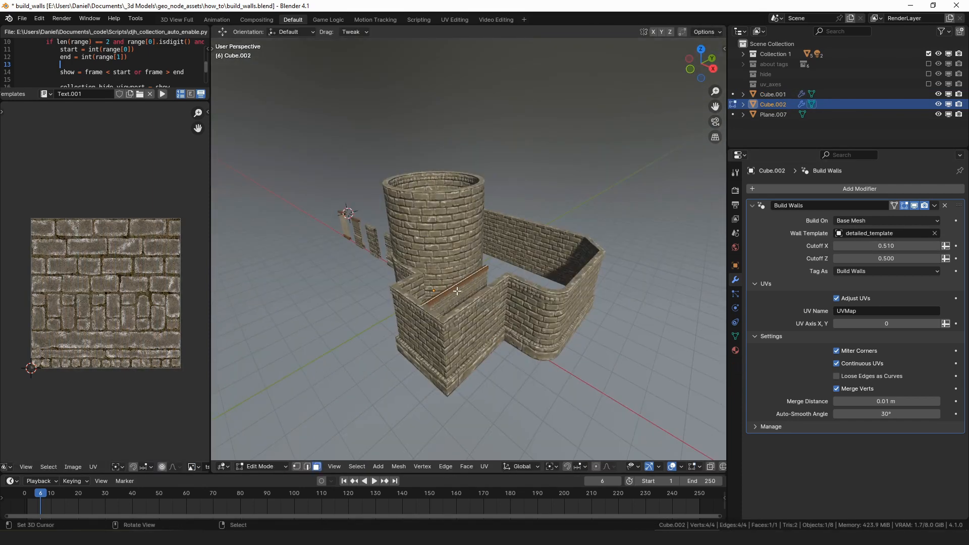
pyautogui.press('g')
pyautogui.press('z')
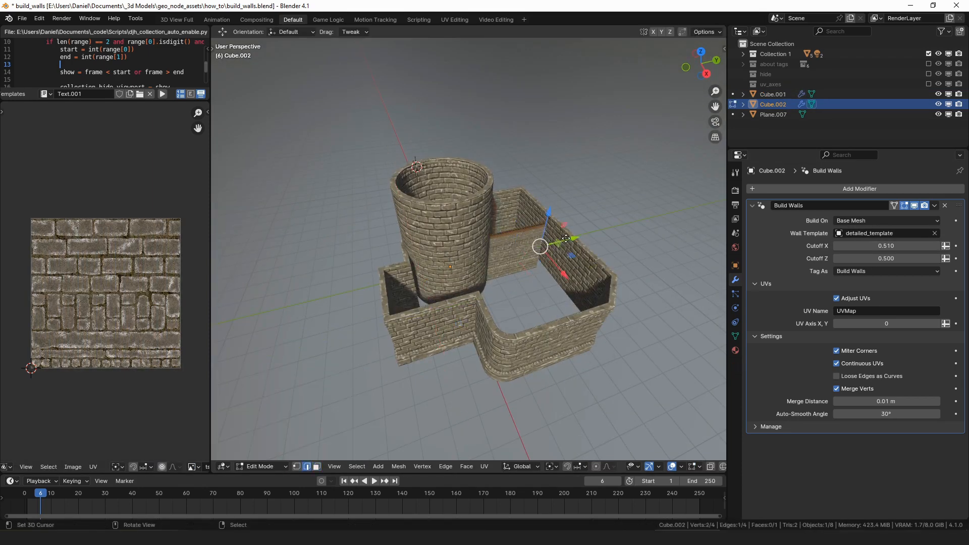
# - Widen the entrance recess of the outer castle wall by 2.721 along X and move its back face -2 m along Y
pyautogui.scroll(5, 479, 303)
pyautogui.moveTo(479, 303)
pyautogui.mouseDown(button='middle')
pyautogui.moveTo(500, 309)
pyautogui.moveTo(497, 298)
pyautogui.mouseUp(button='middle')
pyautogui.moveTo(481, 308); pyautogui.dragTo(485, 320)
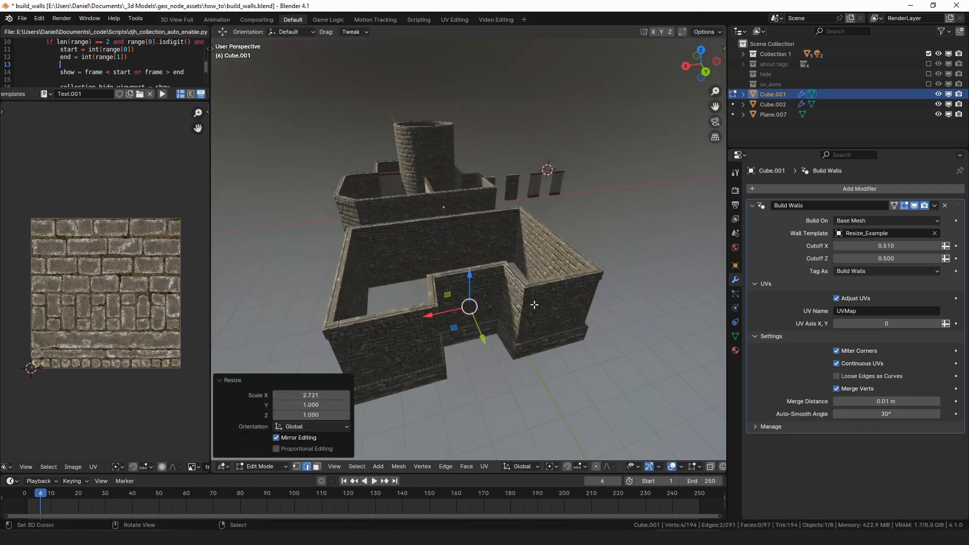
pyautogui.moveTo(468, 302); pyautogui.dragTo(444, 312, button='middle')
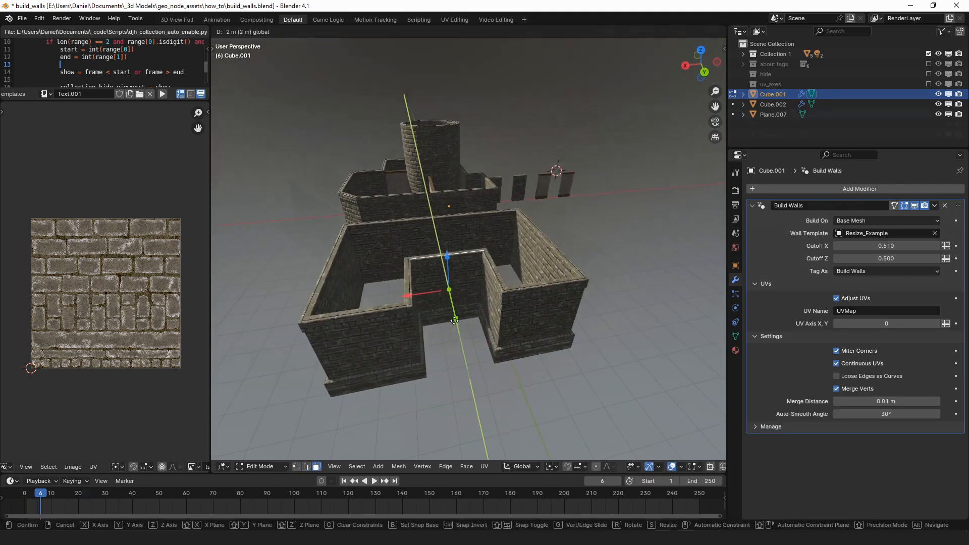